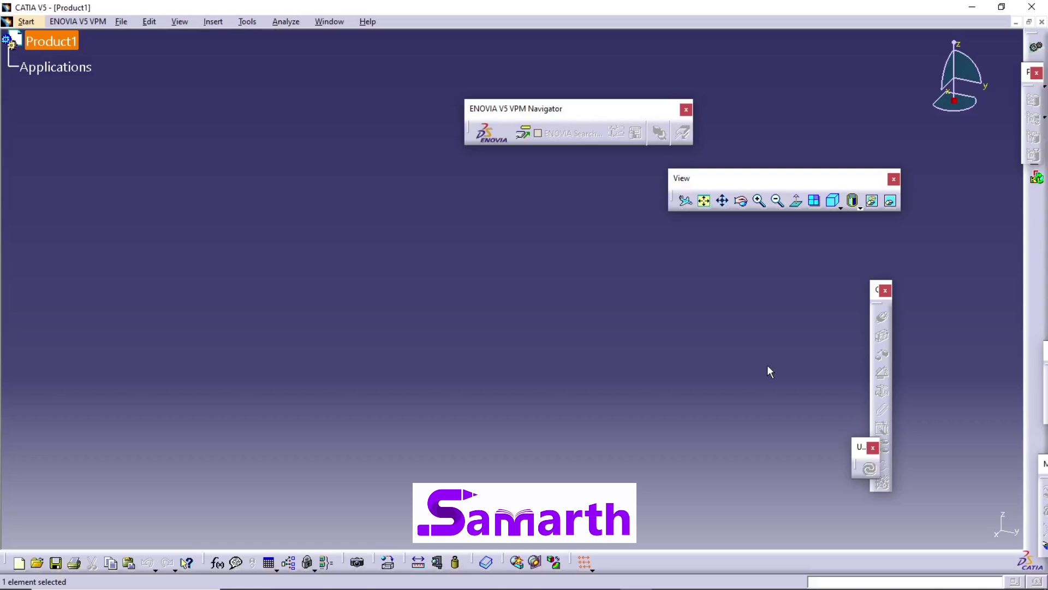
Close the empty default Product1 document from the File menu.
{"action": "left_click", "coordinate": [125, 22]}
{"action": "left_click", "coordinate": [136, 82]}
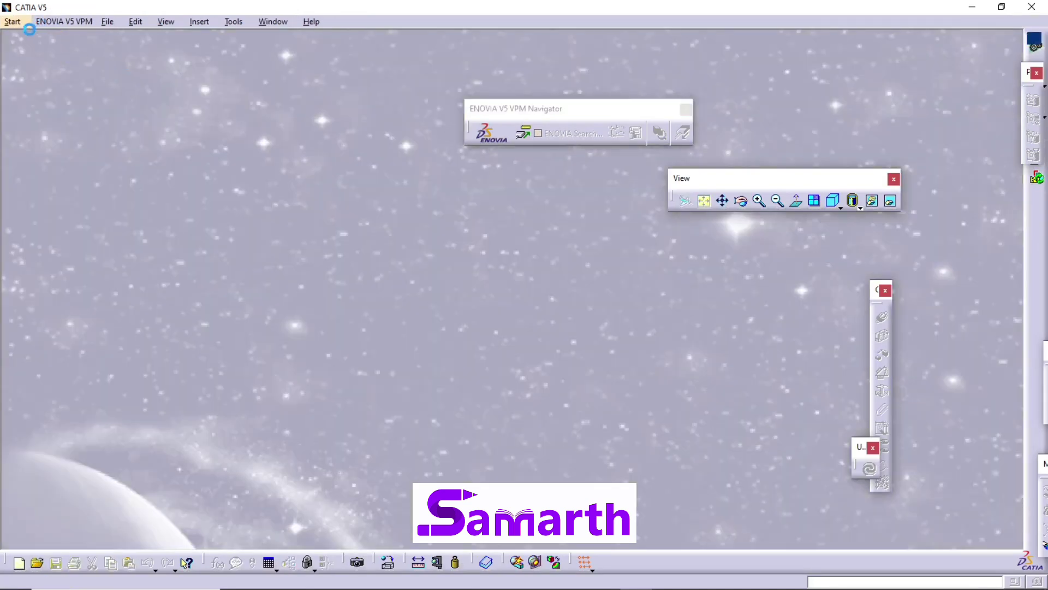
Create a new Part1 in Part Design from the Mechanical Design workbenches.
{"action": "left_click", "coordinate": [21, 25]}
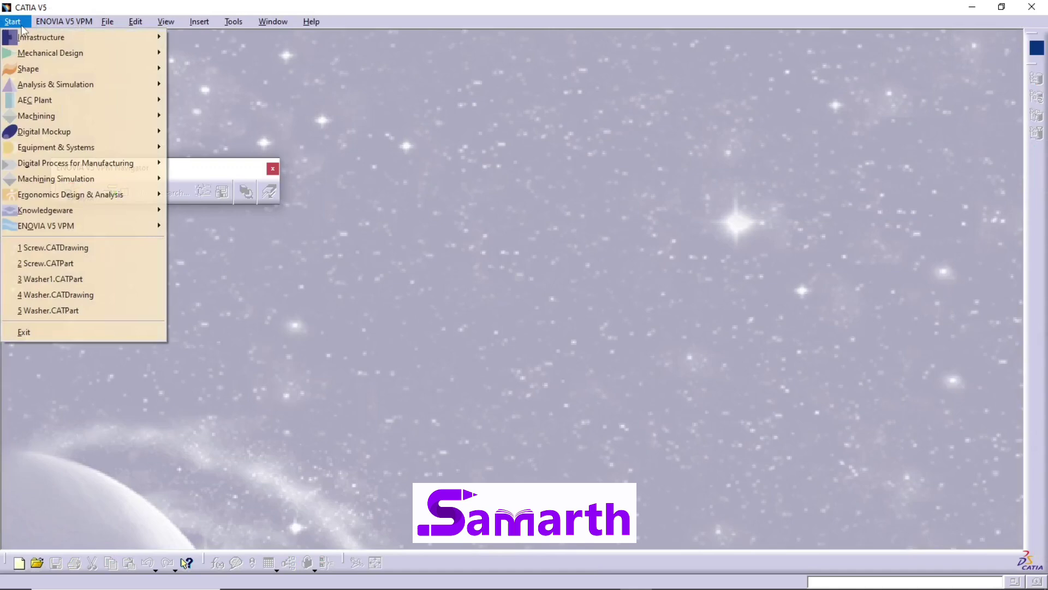
{"action": "mouse_move", "coordinate": [153, 52]}
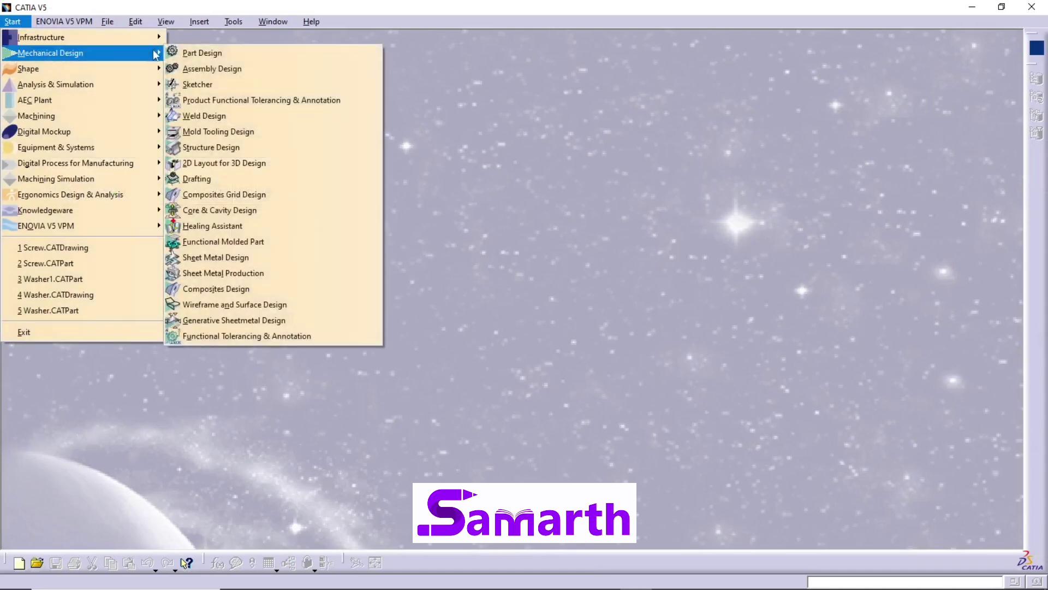
{"action": "left_click", "coordinate": [228, 55]}
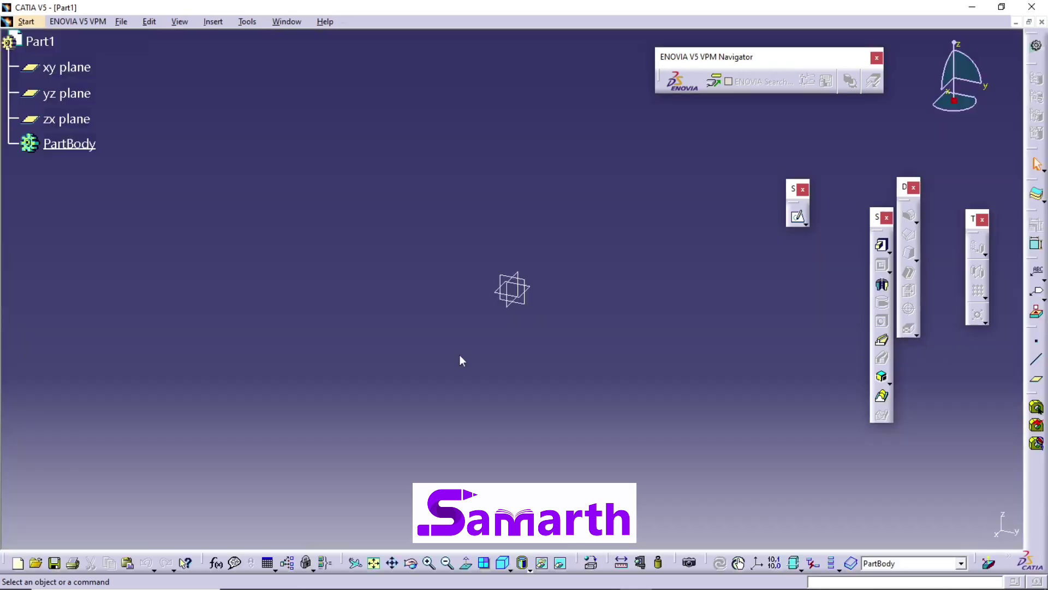
Start a sketch on the yz plane and draw a vertical construction axis crossing the origin.
{"action": "left_click", "coordinate": [519, 276]}
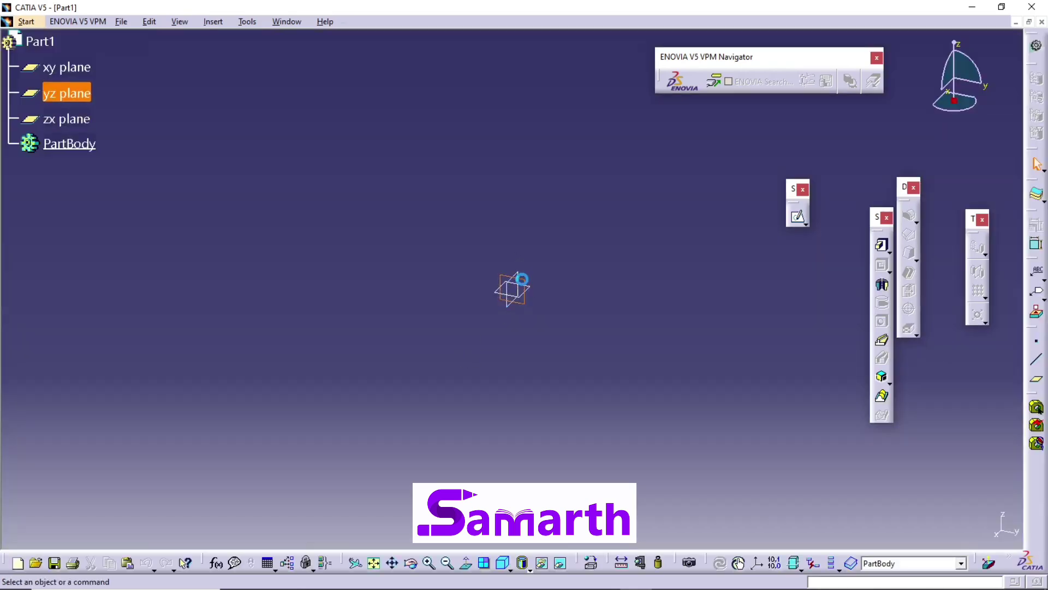
{"action": "left_click", "coordinate": [799, 217]}
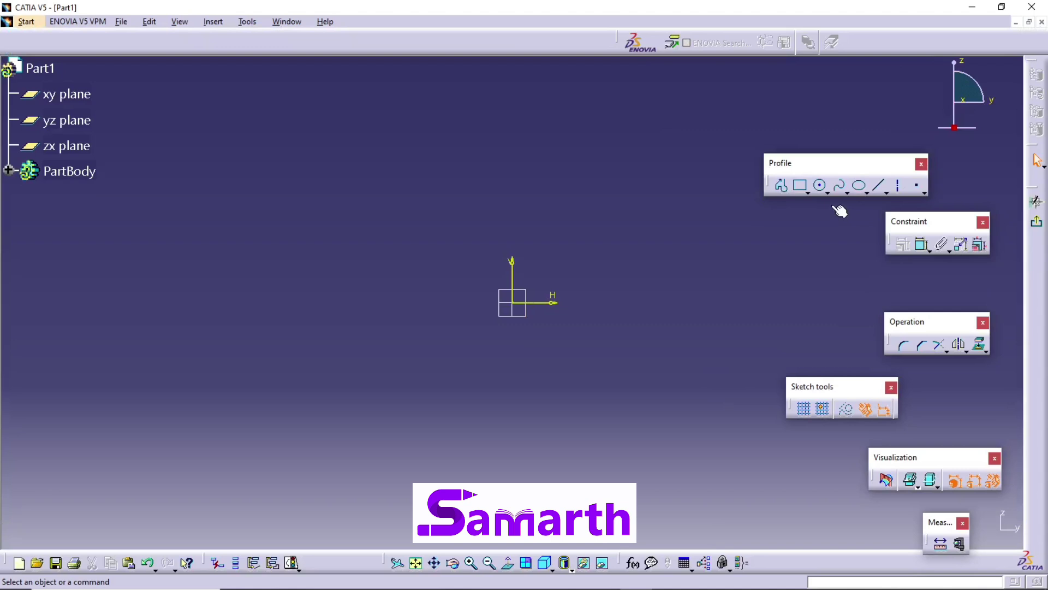
{"action": "left_click", "coordinate": [899, 186]}
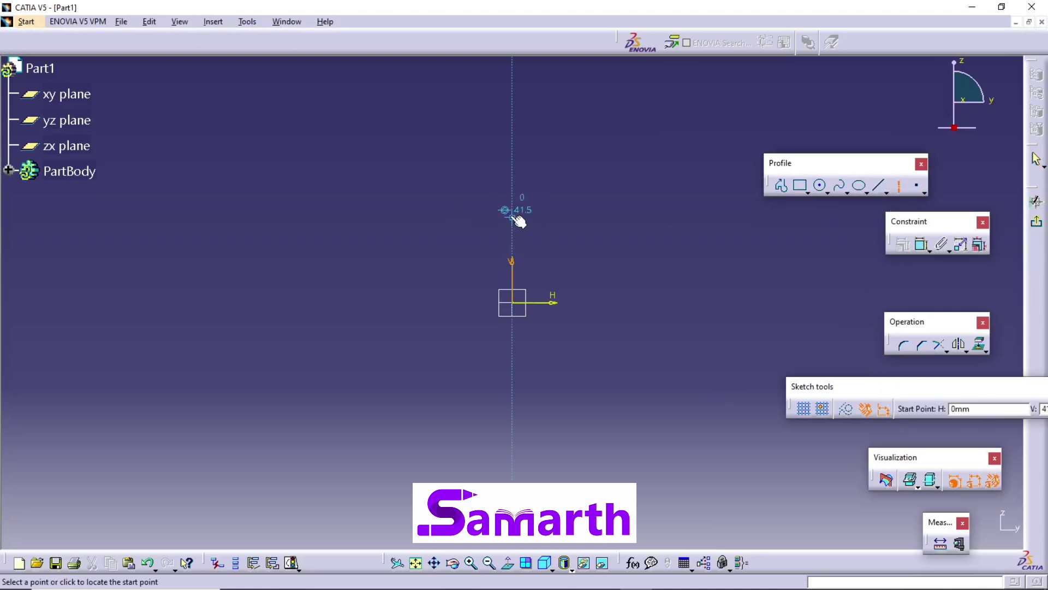
{"action": "left_click", "coordinate": [513, 213]}
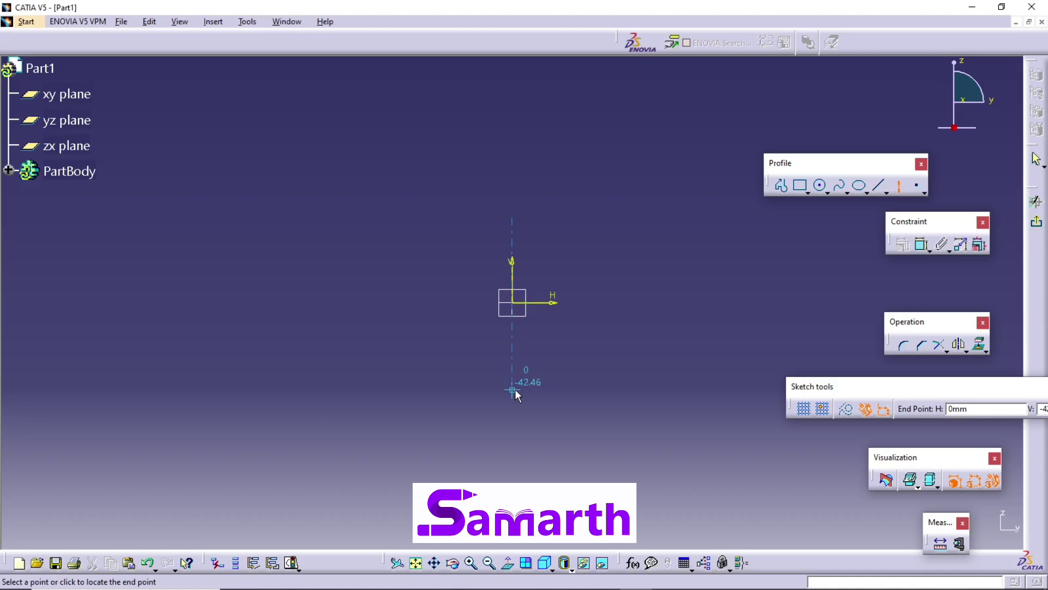
{"action": "left_click", "coordinate": [516, 390]}
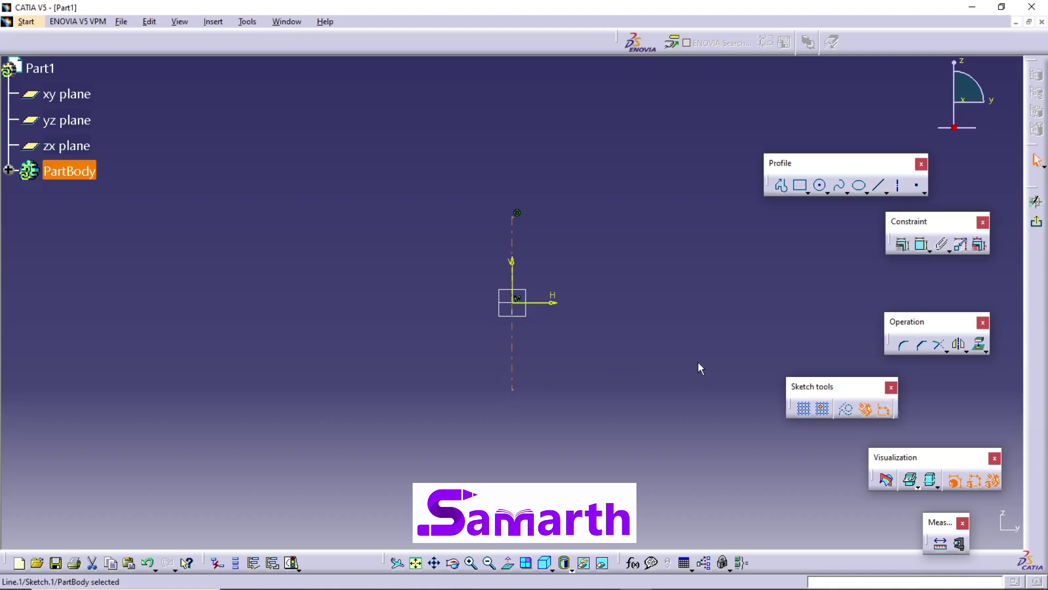
Draw a closed profile of bottom, right, top edges and a down-left chamfer line.
{"action": "left_click", "coordinate": [781, 186]}
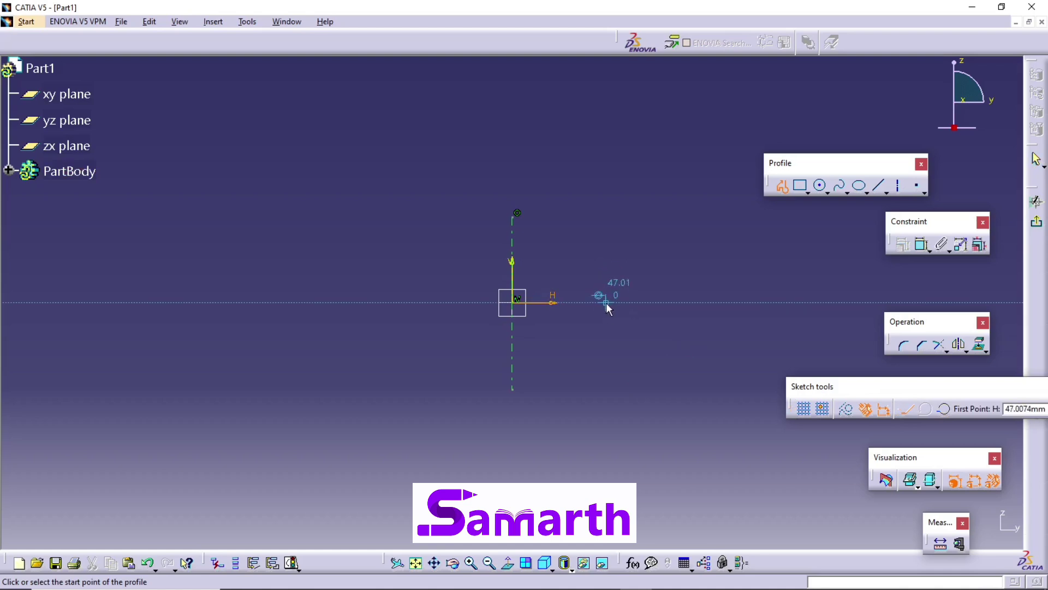
{"action": "left_click", "coordinate": [606, 301]}
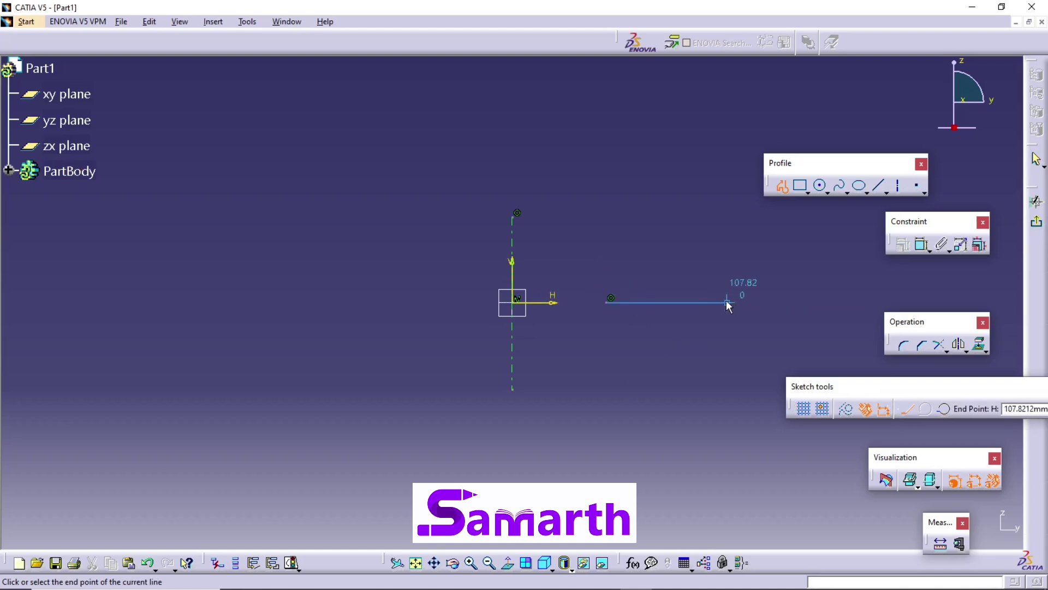
{"action": "left_click", "coordinate": [727, 302]}
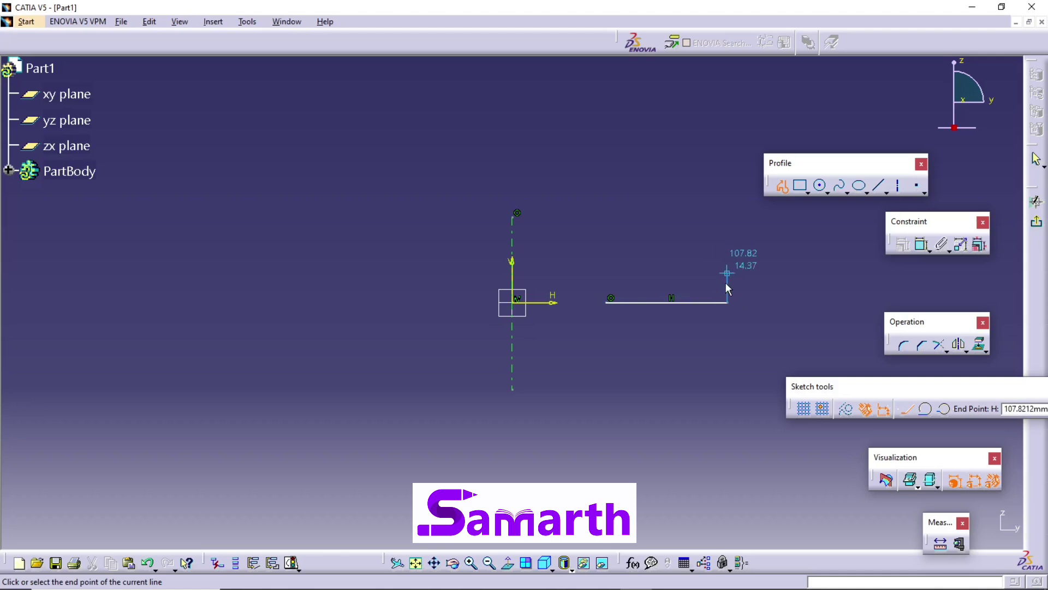
{"action": "left_click", "coordinate": [727, 258]}
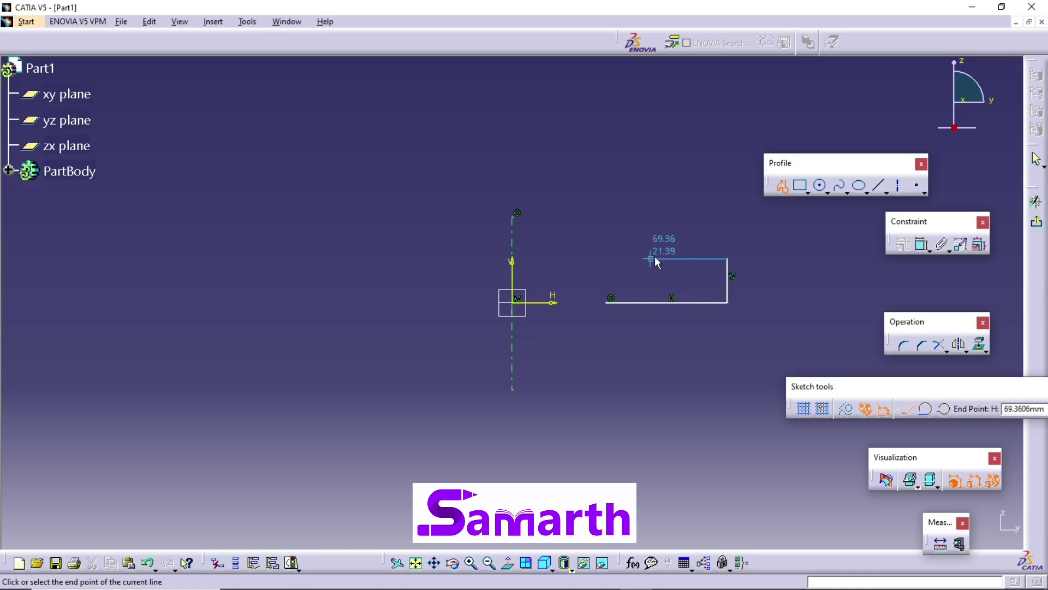
{"action": "left_click", "coordinate": [653, 258]}
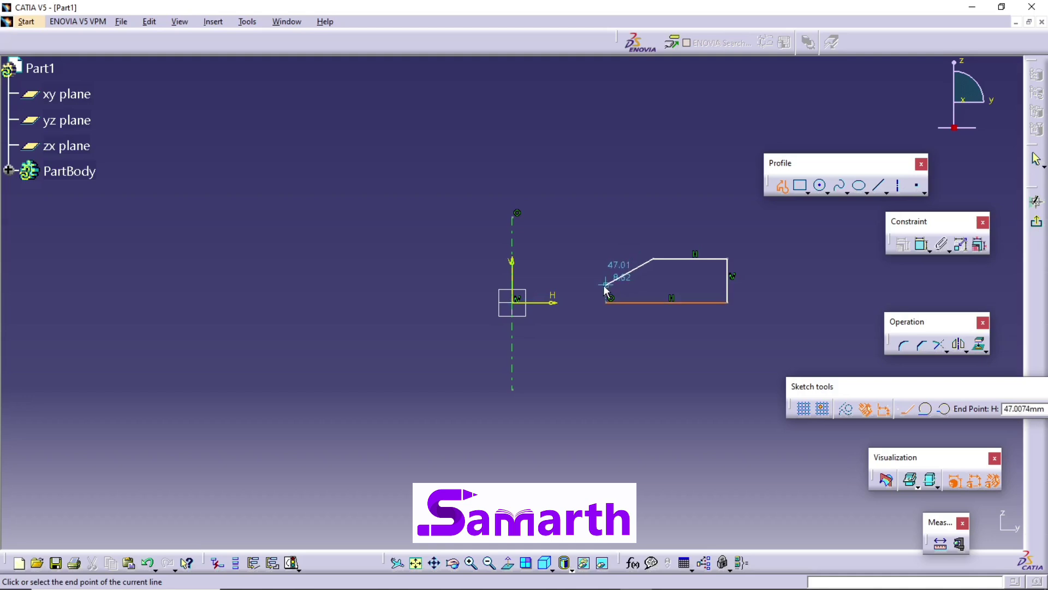
{"action": "left_click", "coordinate": [605, 284]}
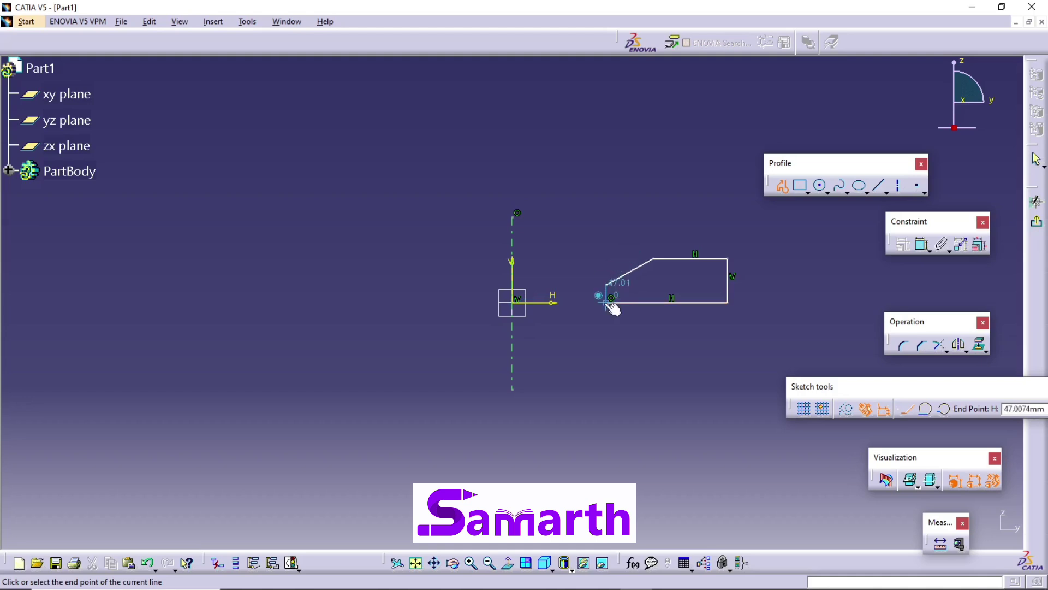
{"action": "left_click", "coordinate": [610, 306]}
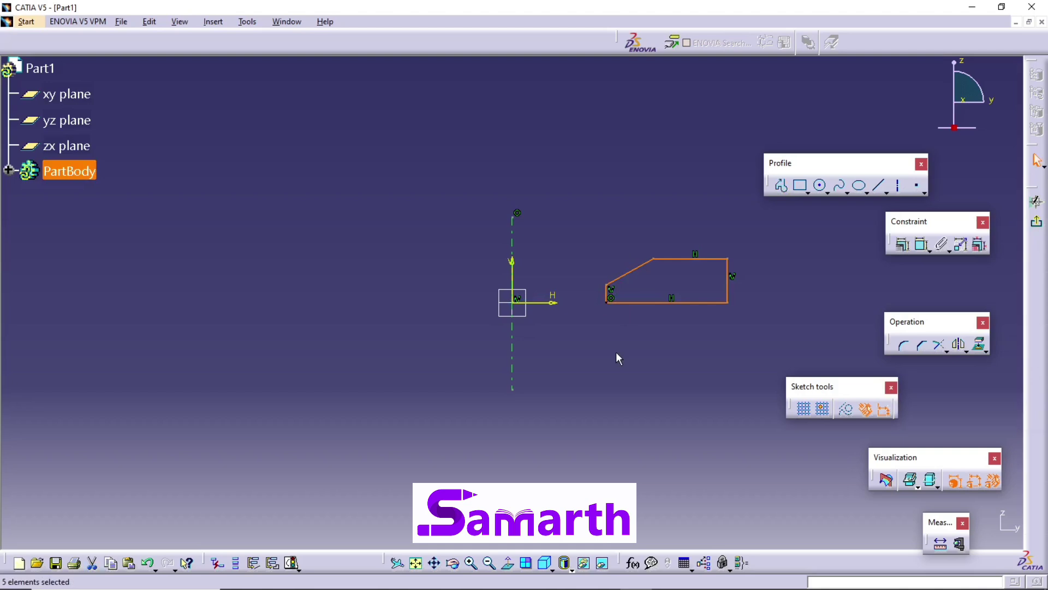
Dimension the profile's inner edge from the axis and set the distance to 14.5.
{"action": "left_click", "coordinate": [620, 359]}
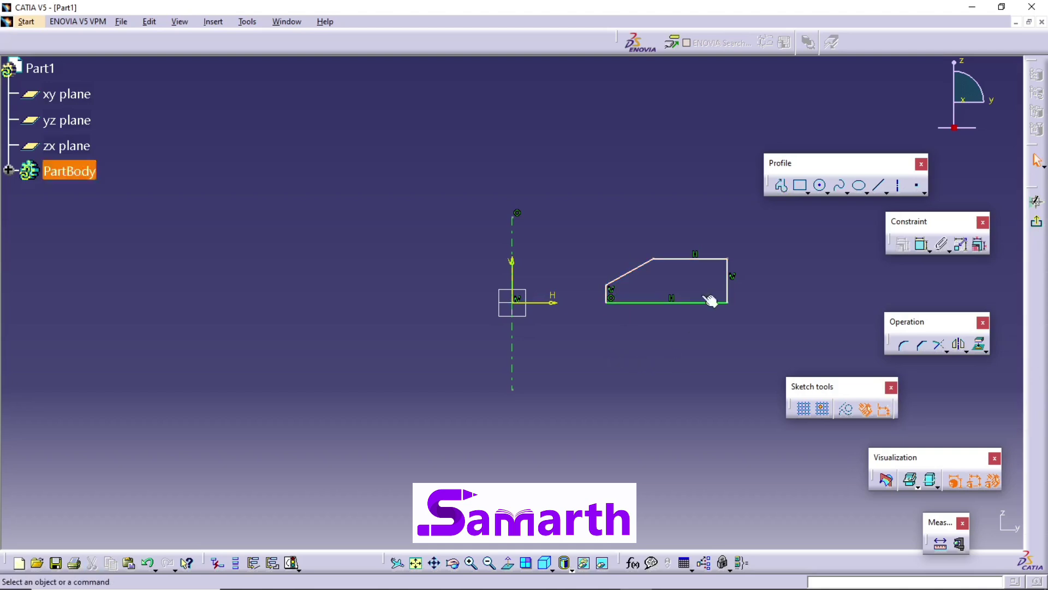
{"action": "left_click", "coordinate": [922, 244]}
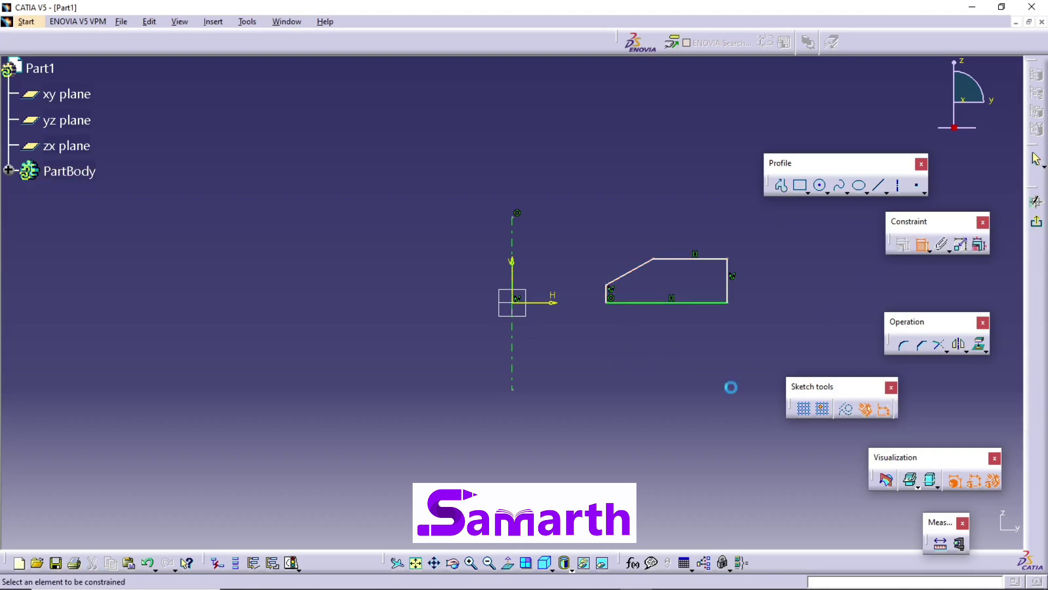
{"action": "left_click", "coordinate": [610, 295]}
{"action": "left_click", "coordinate": [514, 266]}
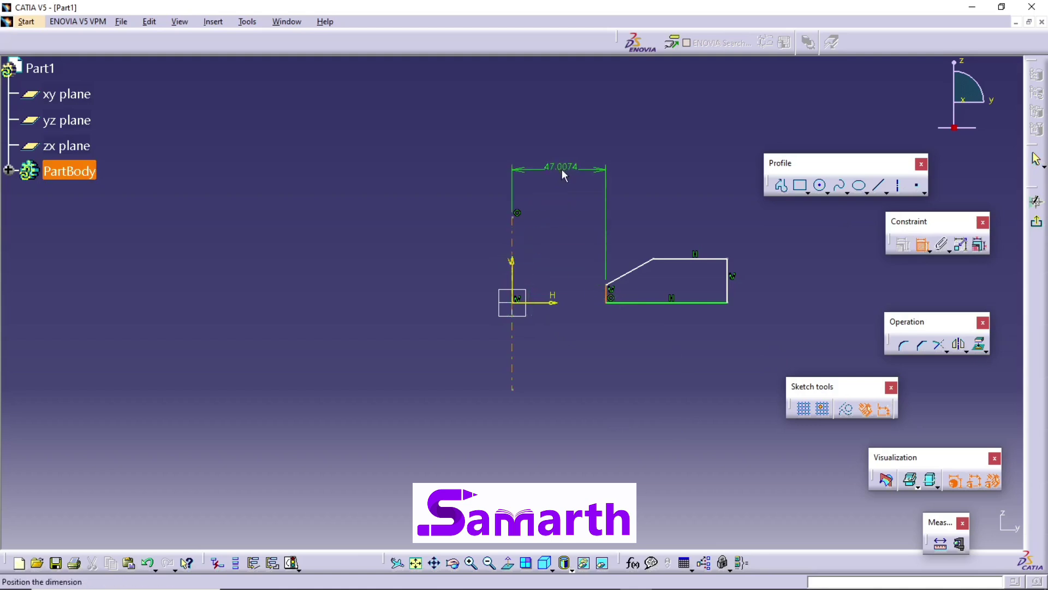
{"action": "left_click", "coordinate": [566, 346]}
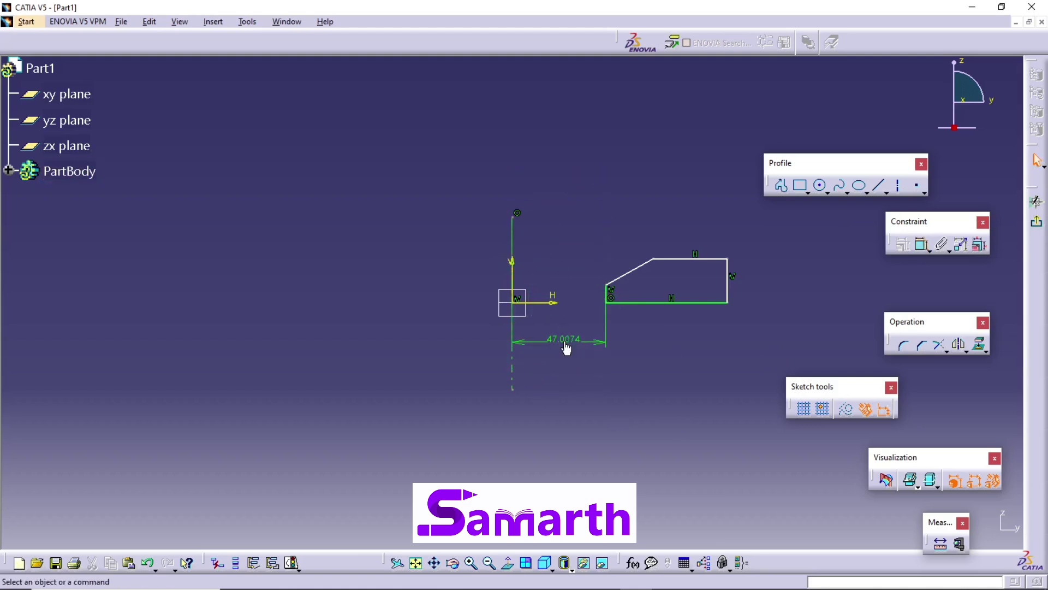
{"action": "left_click", "coordinate": [566, 339]}
{"action": "double_click", "coordinate": [567, 339]}
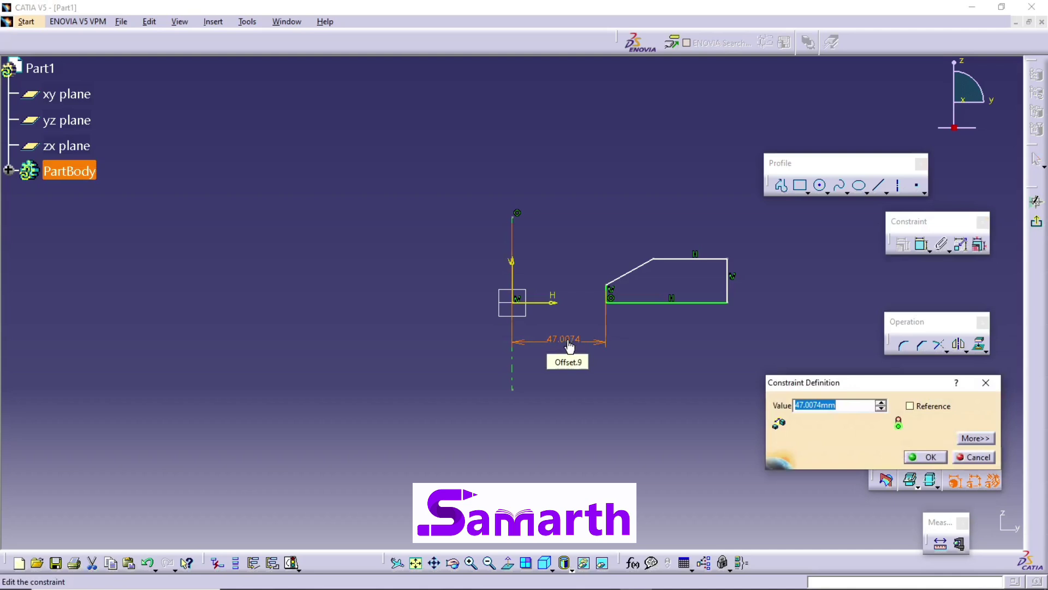
{"action": "type", "text": "14.5/2"}
{"action": "key", "text": "Return"}
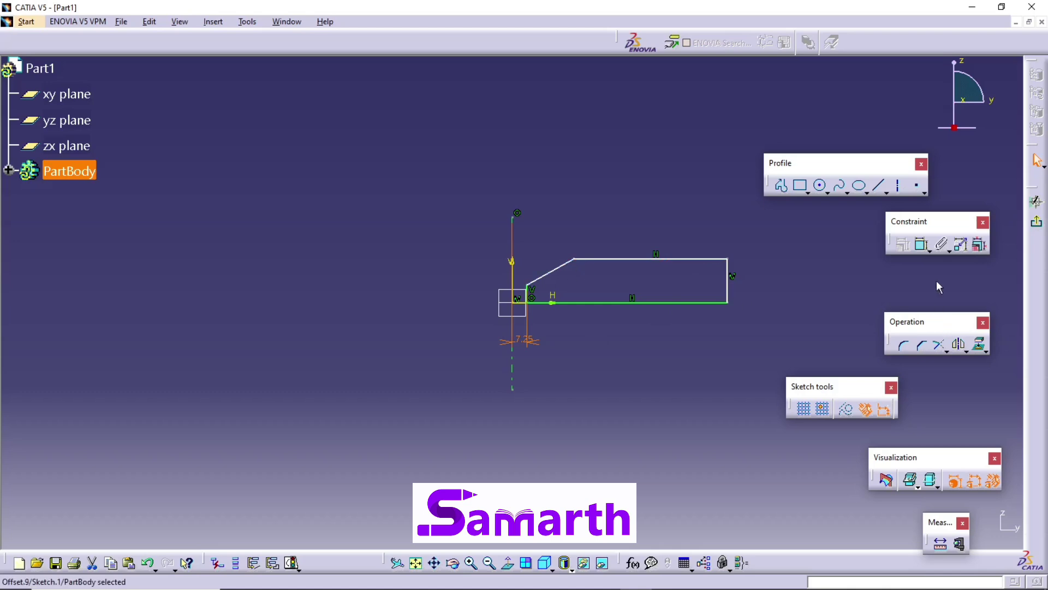
Add an angle constraint on the slanted chamfer line and set it to 45°.
{"action": "left_click", "coordinate": [922, 244]}
{"action": "left_click", "coordinate": [549, 272]}
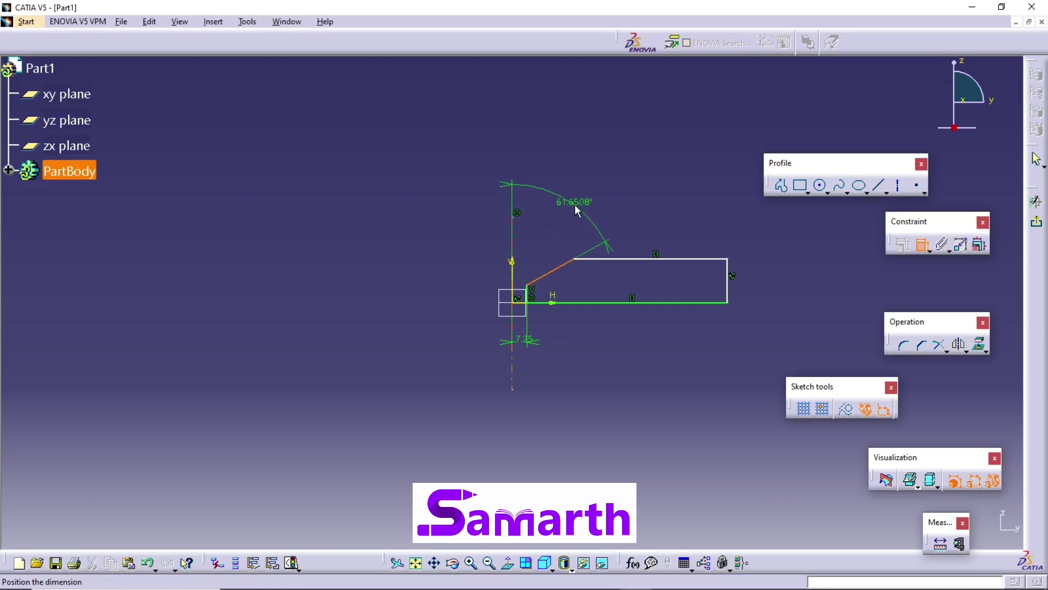
{"action": "left_click", "coordinate": [581, 199]}
{"action": "double_click", "coordinate": [581, 198]}
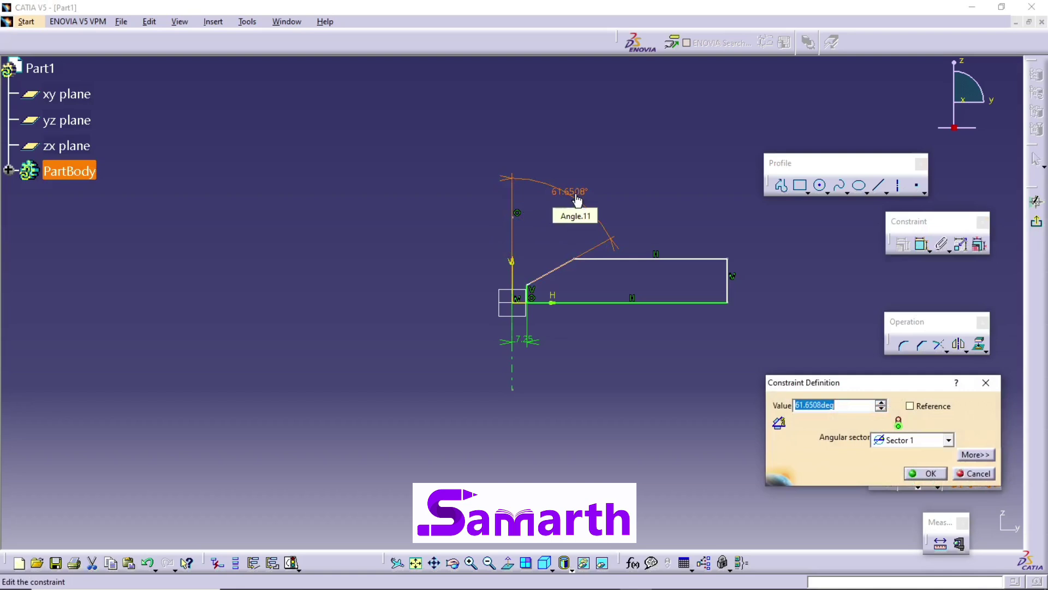
{"action": "type", "text": "45"}
{"action": "key", "text": "Return"}
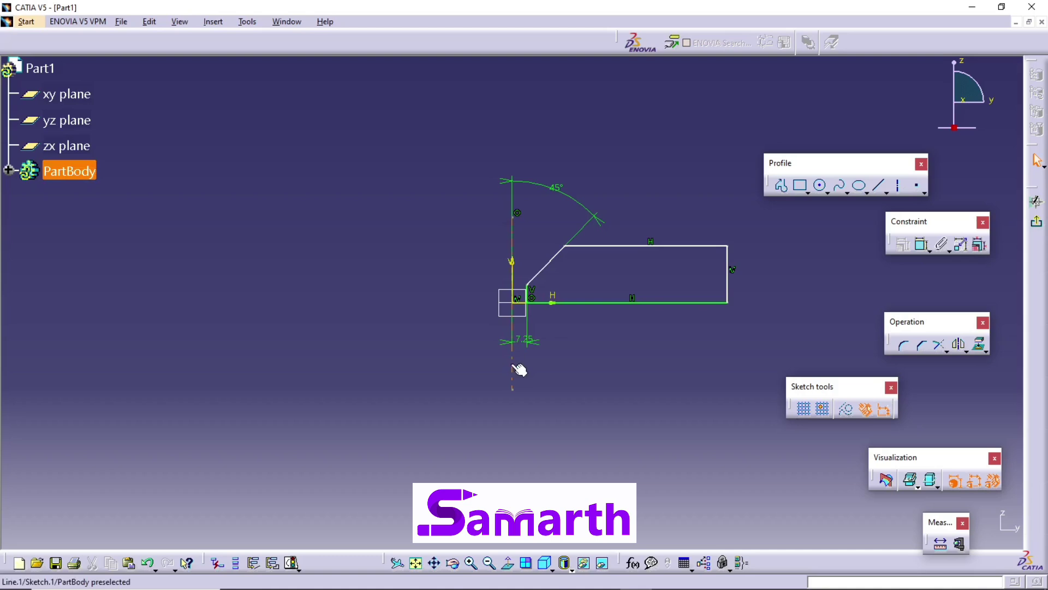
Dimension the right edge from the axis, entering 35/2 for a 17.5 mm distance.
{"action": "left_click", "coordinate": [921, 244]}
{"action": "left_click", "coordinate": [517, 370]}
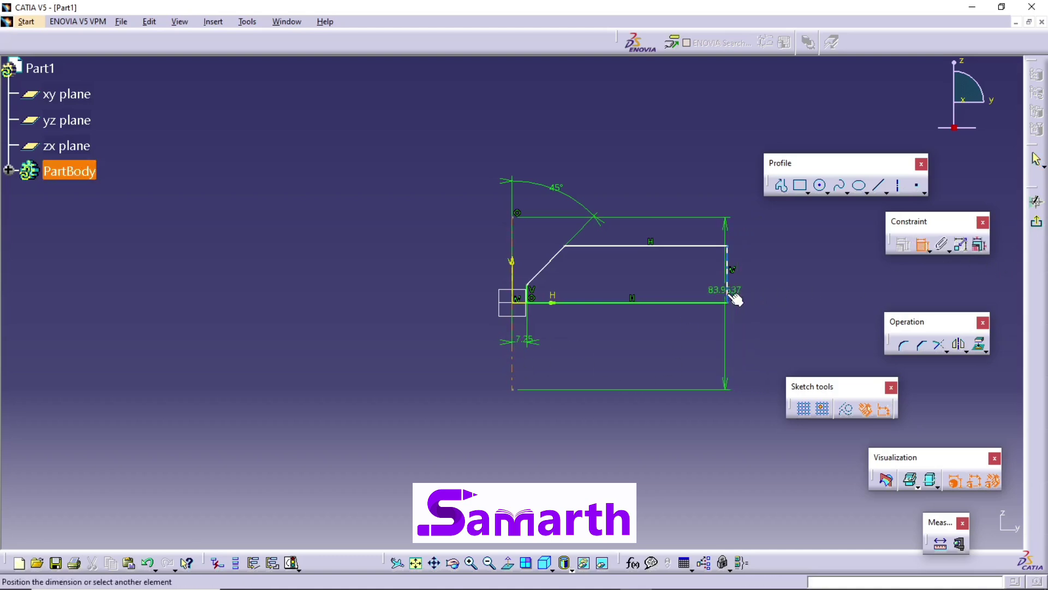
{"action": "left_click", "coordinate": [730, 298]}
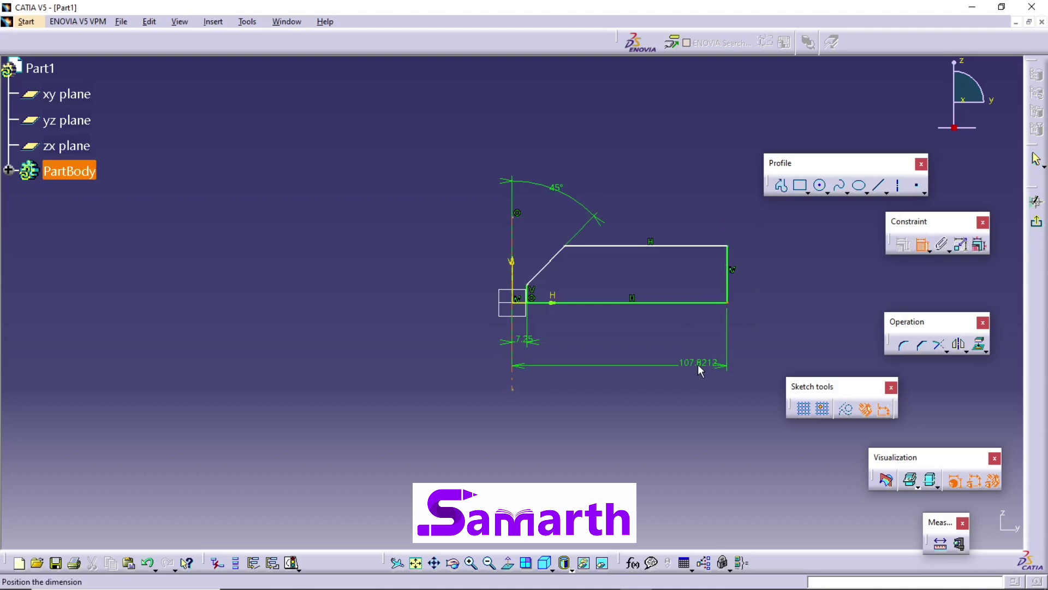
{"action": "left_click", "coordinate": [630, 365]}
{"action": "double_click", "coordinate": [631, 362]}
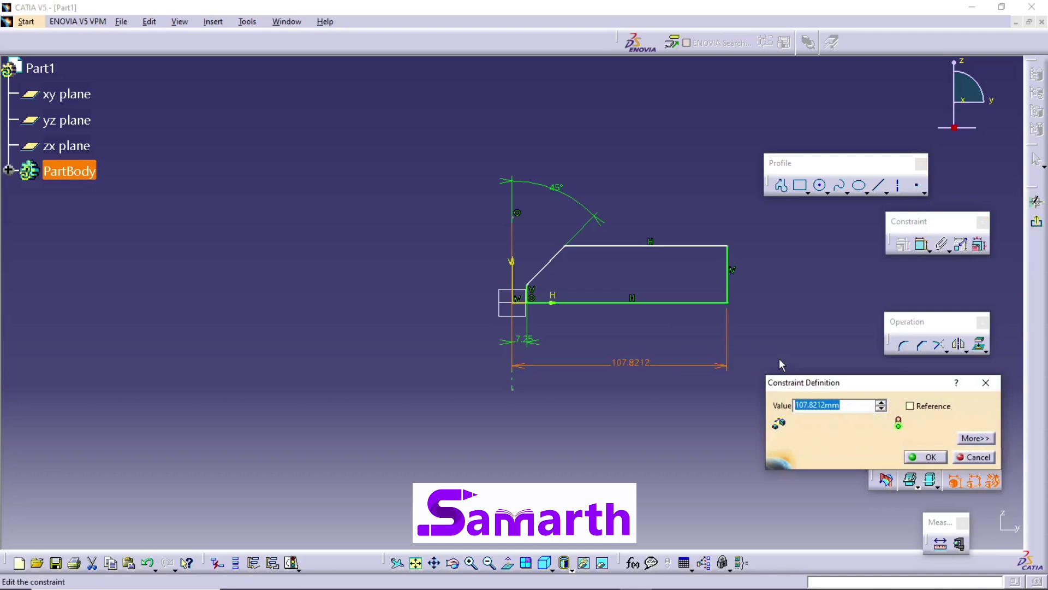
{"action": "type", "text": "35/2"}
{"action": "key", "text": "Return"}
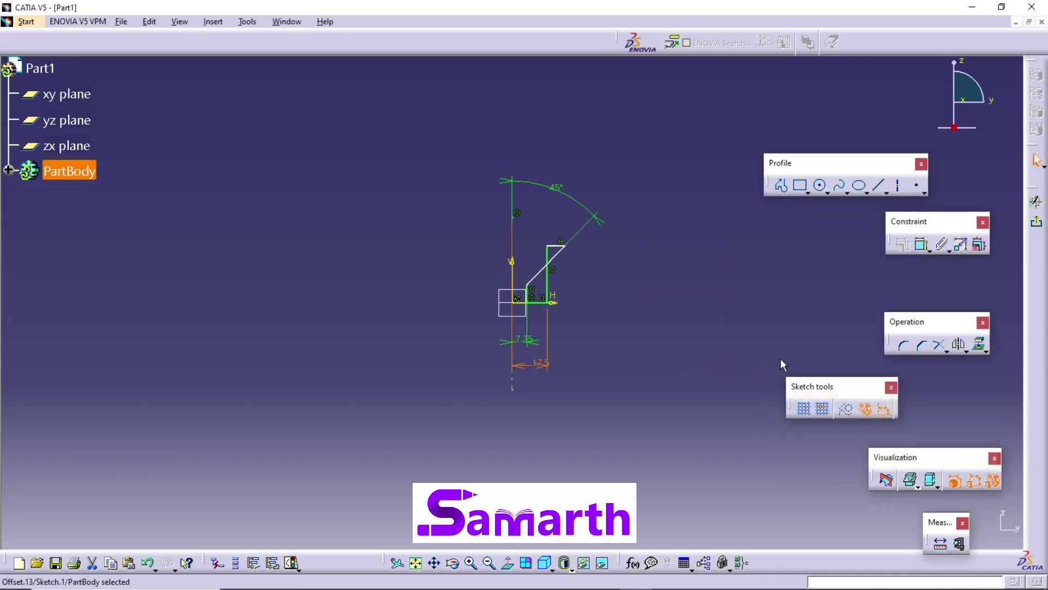
Shorten the diagonal chamfer line and zoom in on the sketch.
{"action": "left_click", "coordinate": [629, 344]}
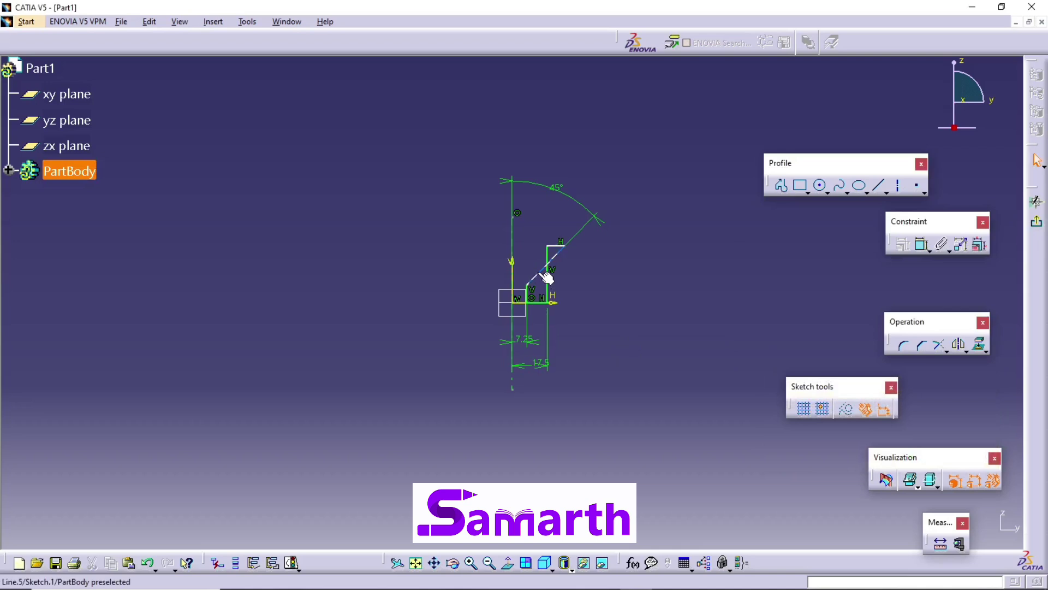
{"action": "left_click_drag", "start_coordinate": [545, 276], "coordinate": [517, 288]}
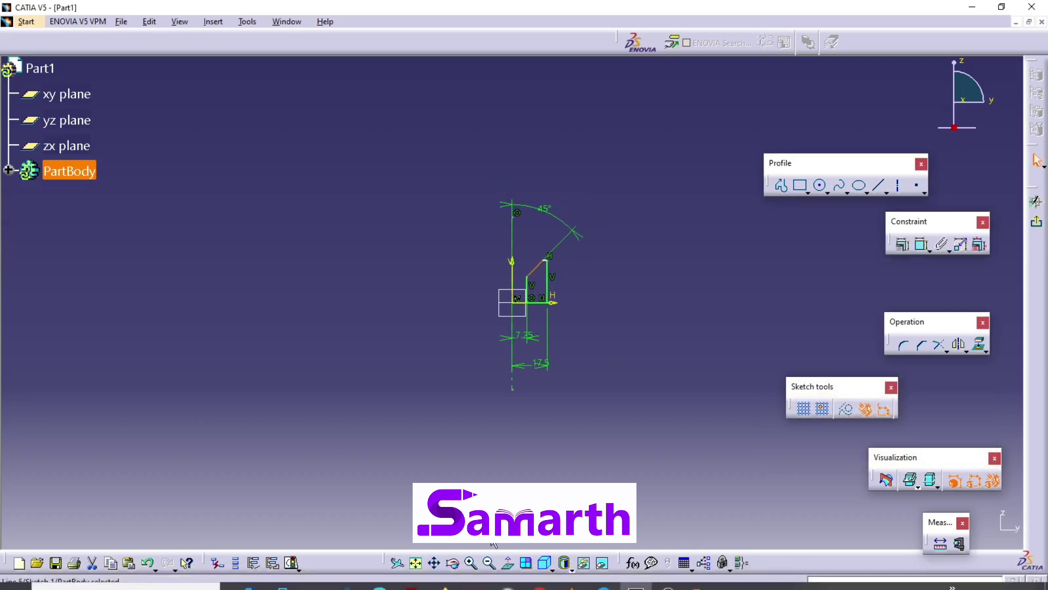
{"action": "left_click", "coordinate": [416, 563]}
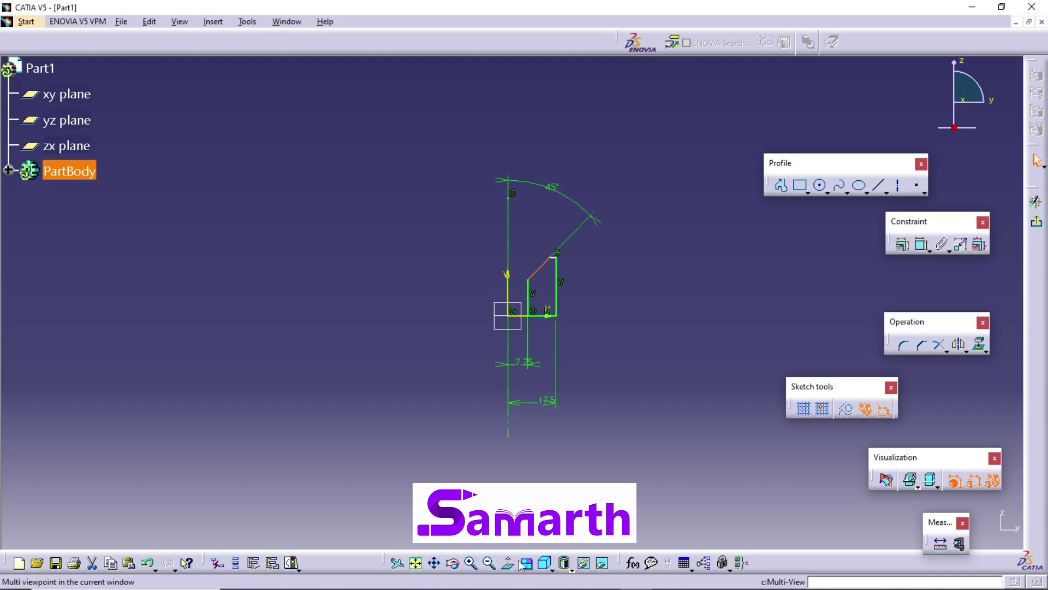
{"action": "left_click", "coordinate": [470, 562]}
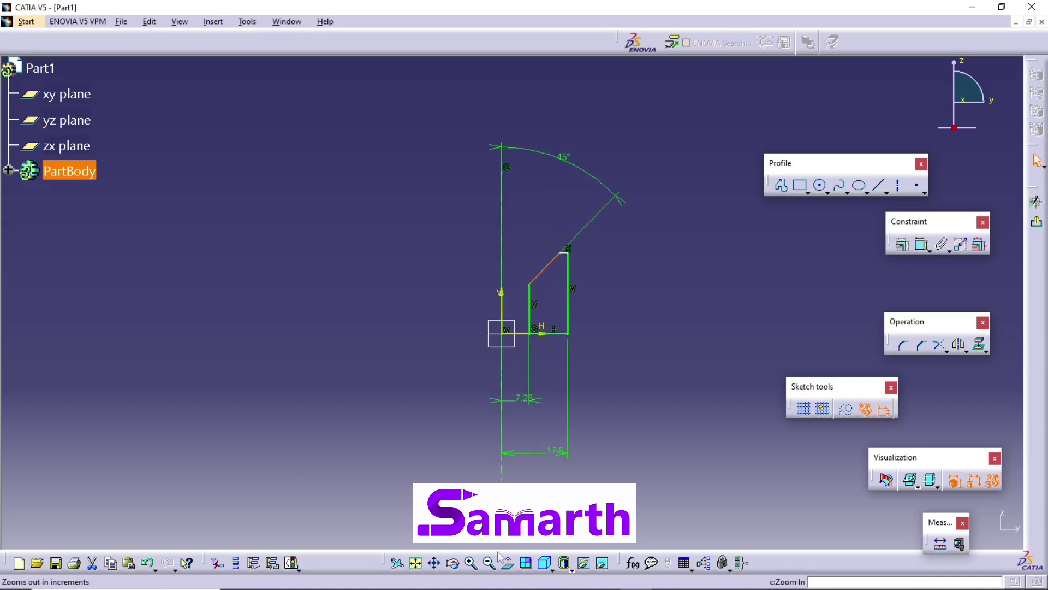
{"action": "left_click", "coordinate": [668, 351]}
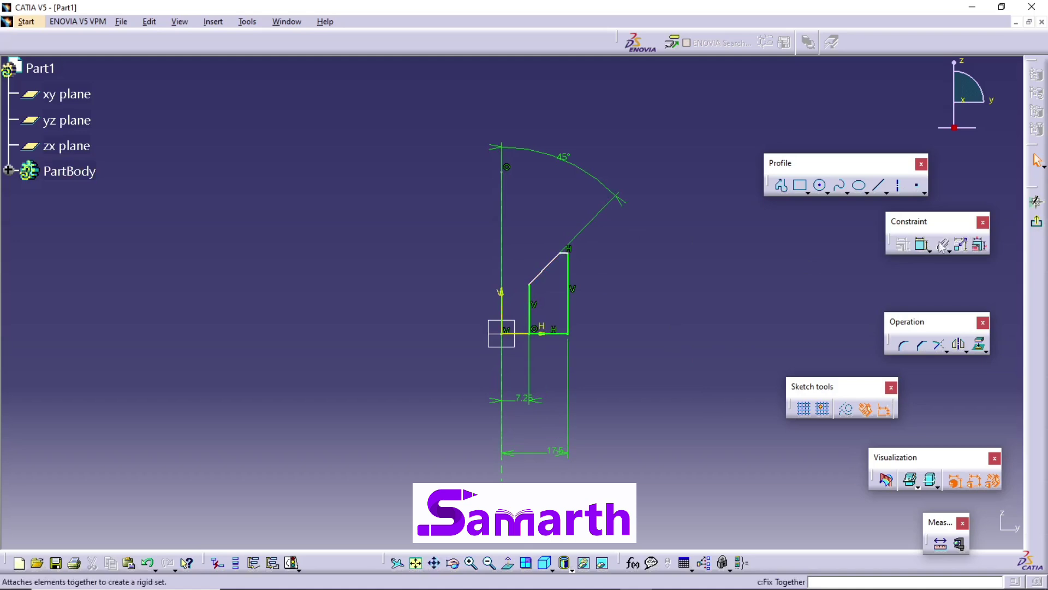
Constrain the right edge height to 8 mm and drag the chamfer line's lower end down-right.
{"action": "left_click", "coordinate": [918, 250]}
{"action": "left_click", "coordinate": [569, 258]}
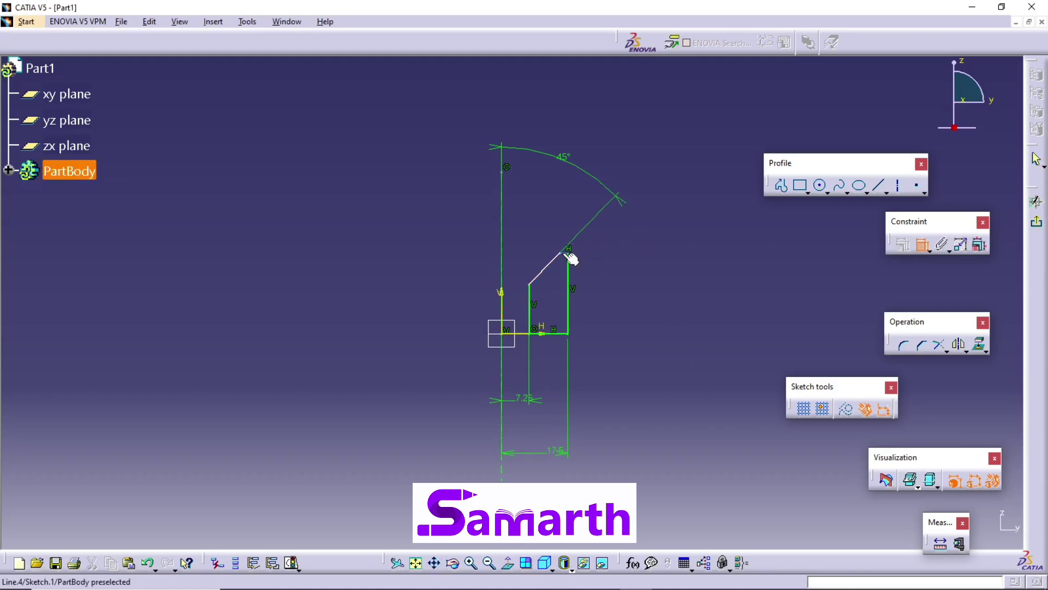
{"action": "left_click", "coordinate": [565, 333]}
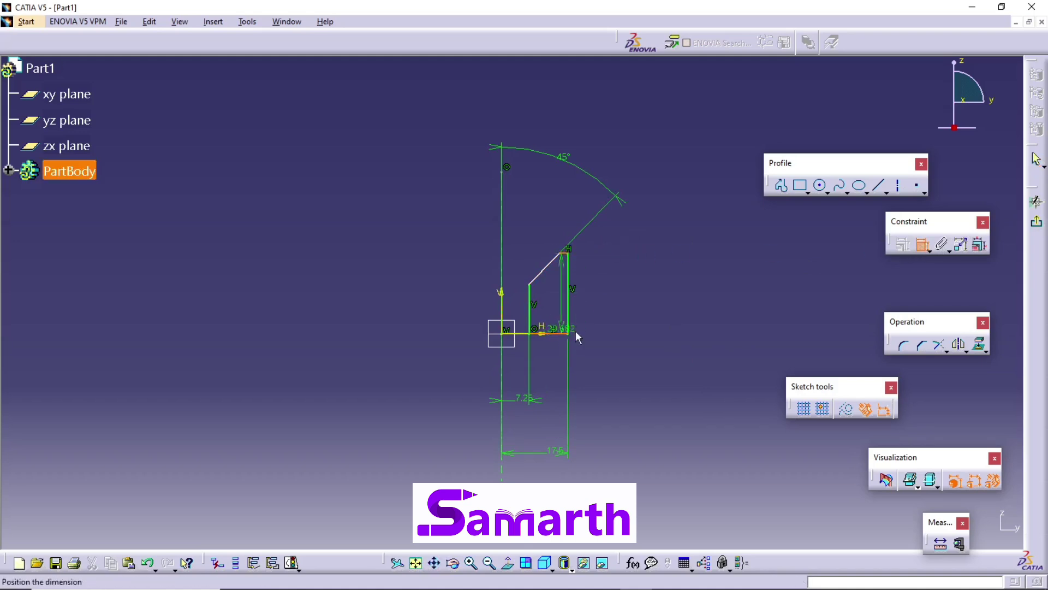
{"action": "left_click", "coordinate": [615, 296]}
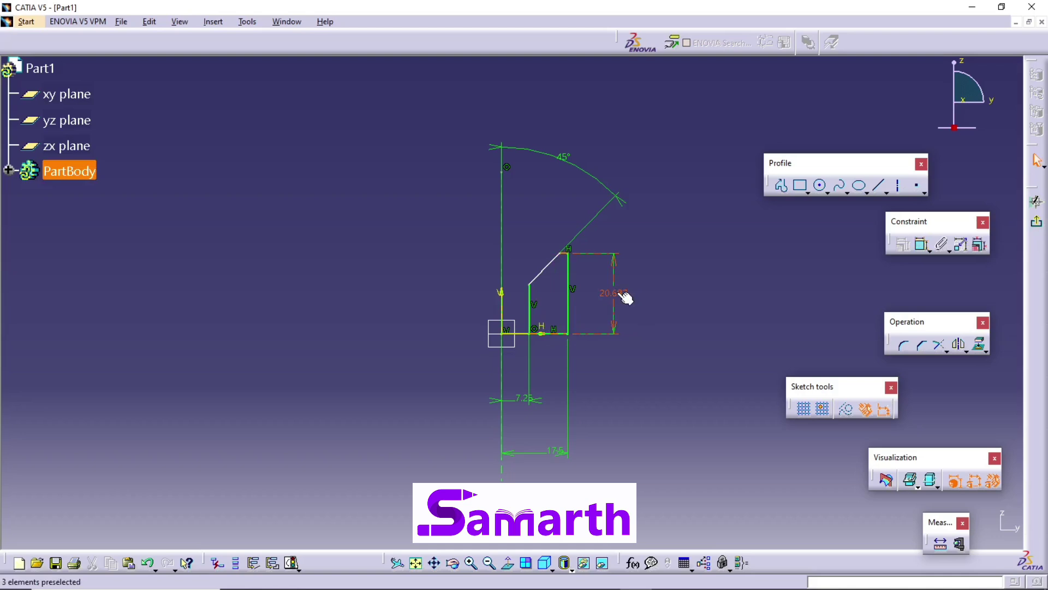
{"action": "double_click", "coordinate": [617, 293]}
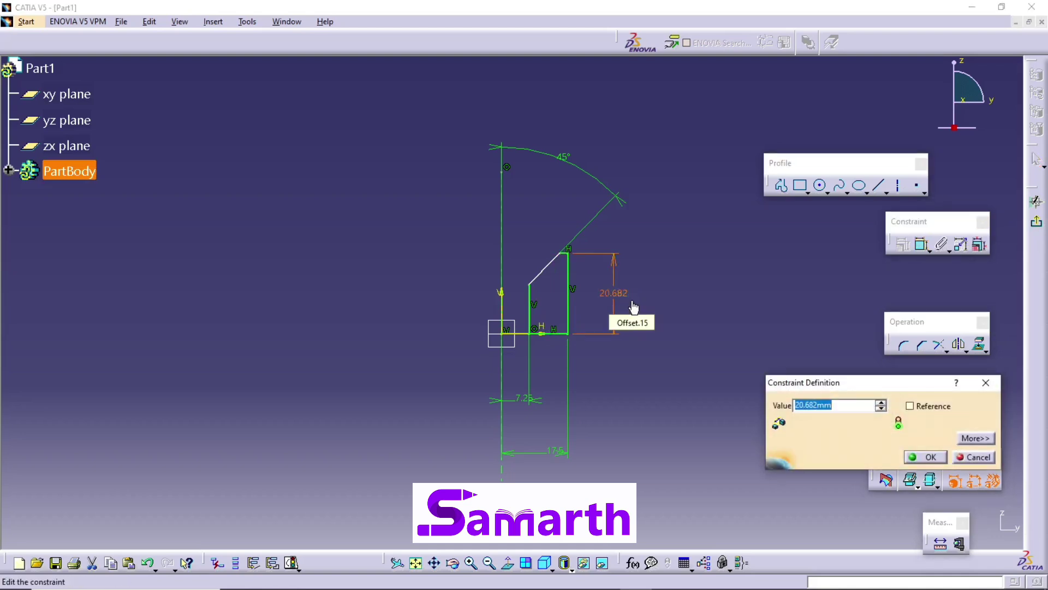
{"action": "type", "text": "8"}
{"action": "key", "text": "Return"}
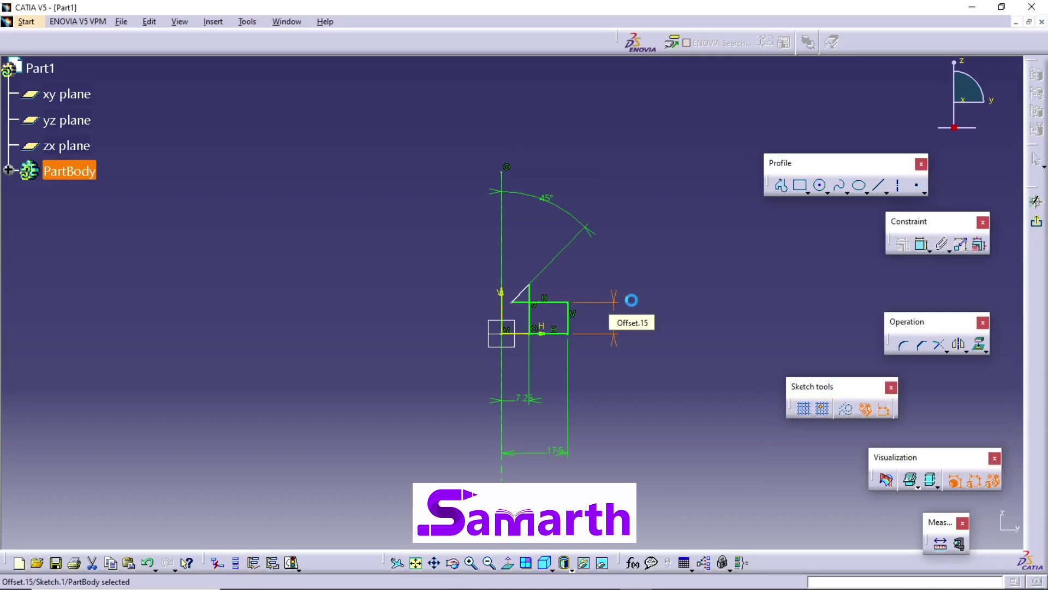
{"action": "left_click", "coordinate": [573, 323]}
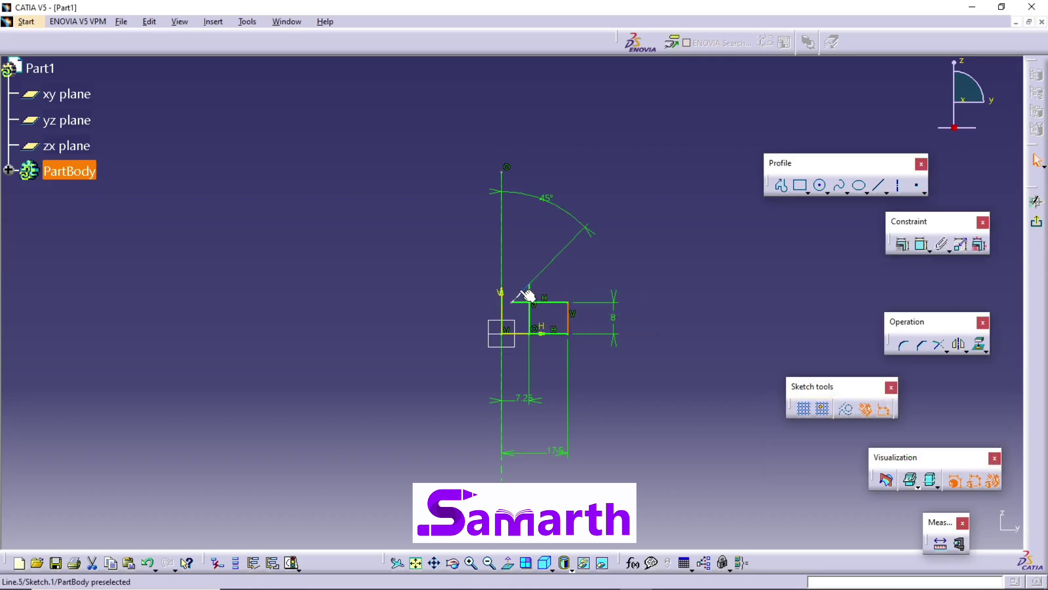
{"action": "left_click_drag", "start_coordinate": [531, 292], "coordinate": [555, 342]}
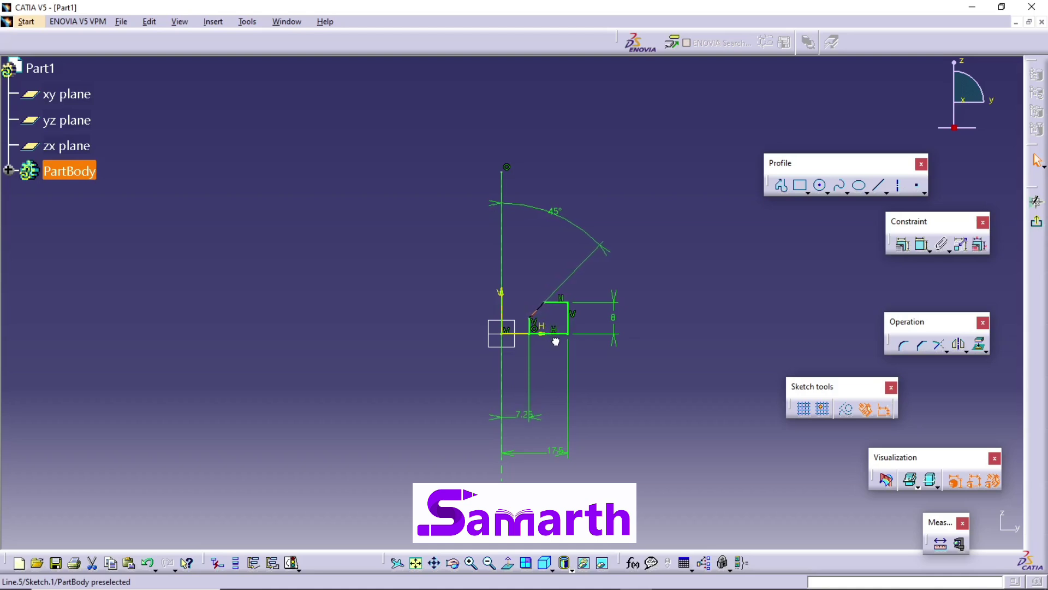
Set the chamfer's upper corner 12.5 mm from the axis, then exit the sketch.
{"action": "left_click", "coordinate": [651, 377]}
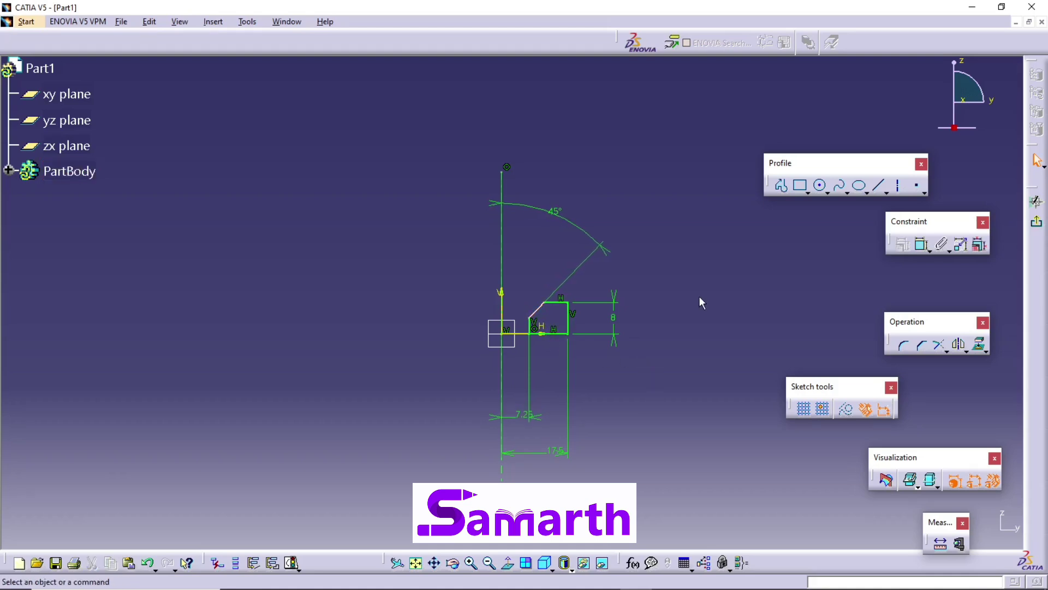
{"action": "left_click", "coordinate": [923, 244]}
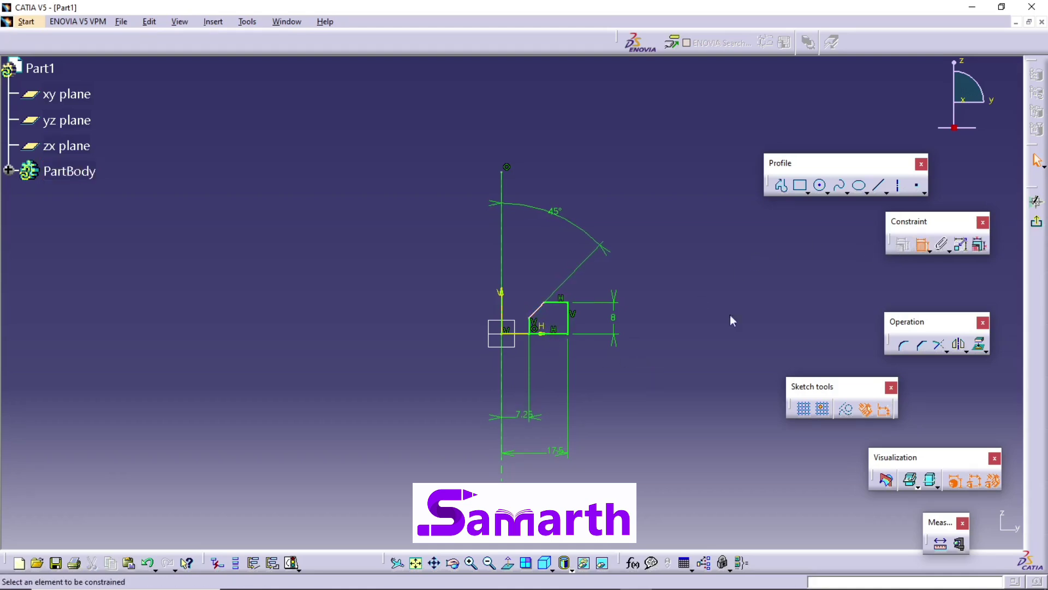
{"action": "left_click", "coordinate": [549, 301]}
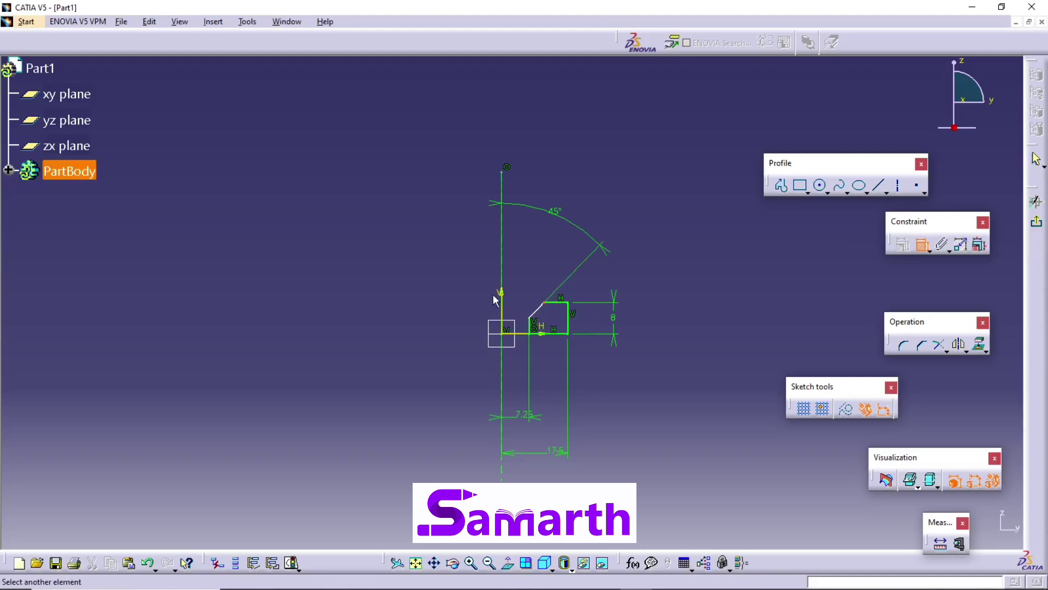
{"action": "left_click", "coordinate": [507, 283]}
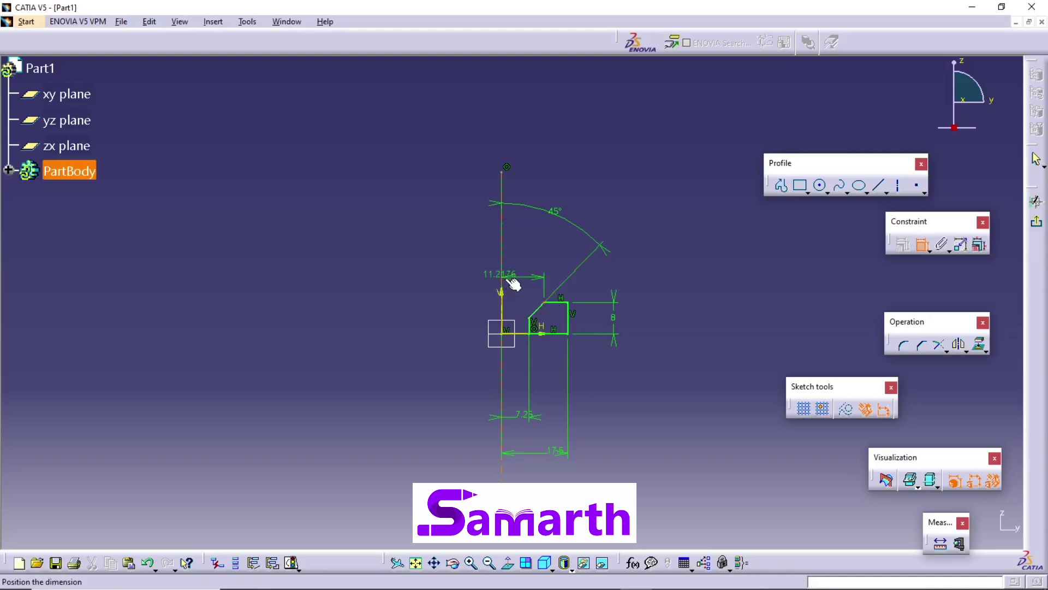
{"action": "left_click", "coordinate": [529, 271]}
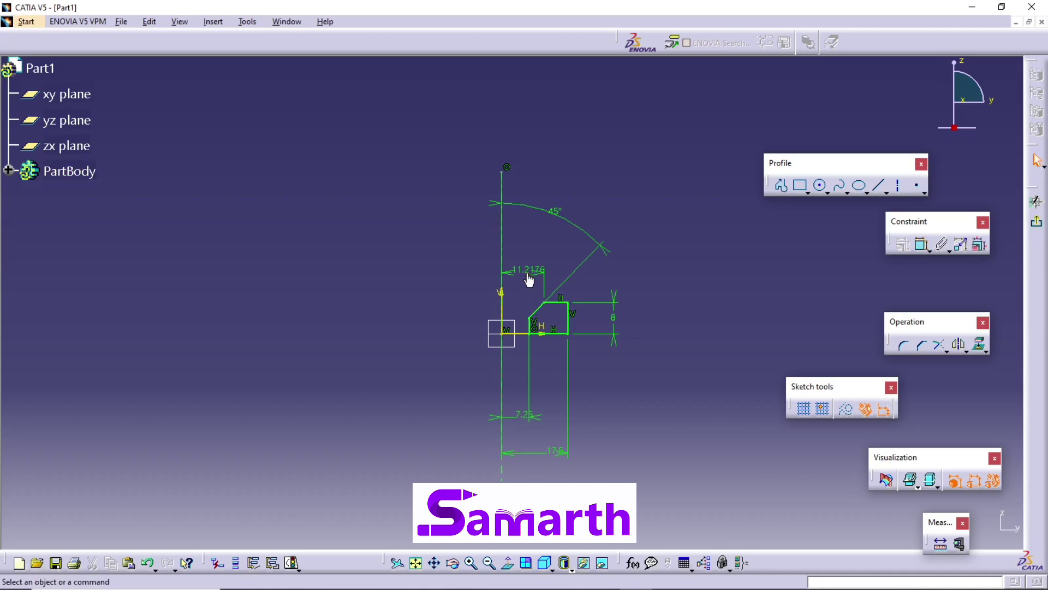
{"action": "double_click", "coordinate": [526, 272]}
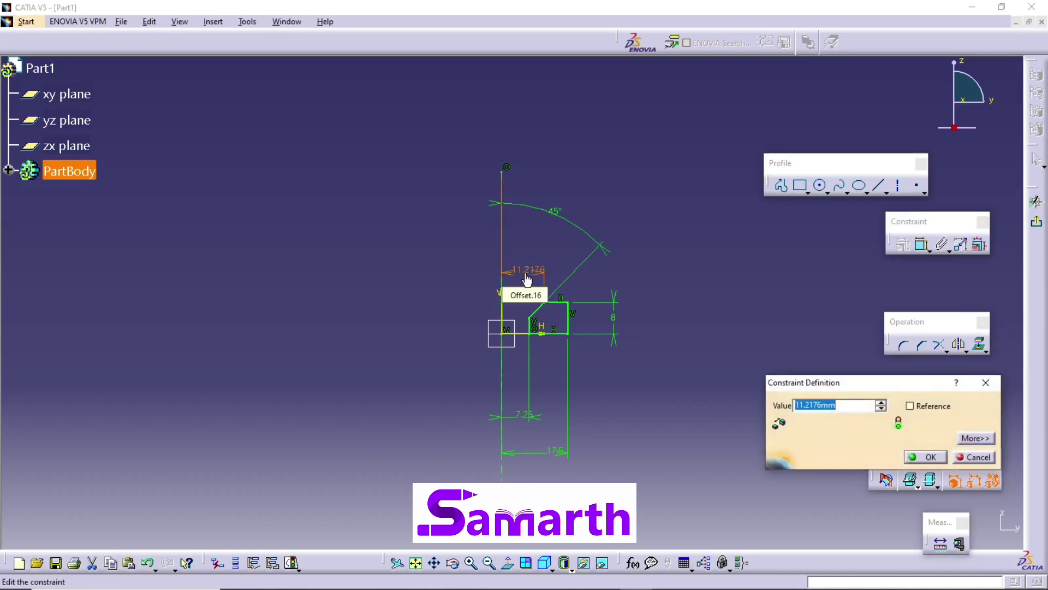
{"action": "type", "text": "25/2"}
{"action": "key", "text": "Return"}
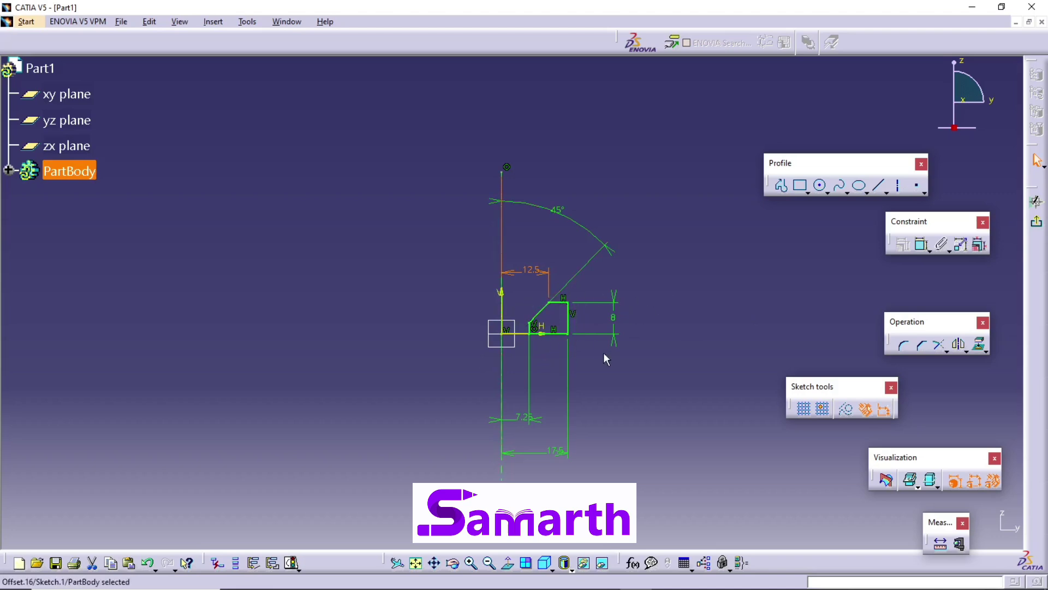
{"action": "left_click", "coordinate": [1037, 223]}
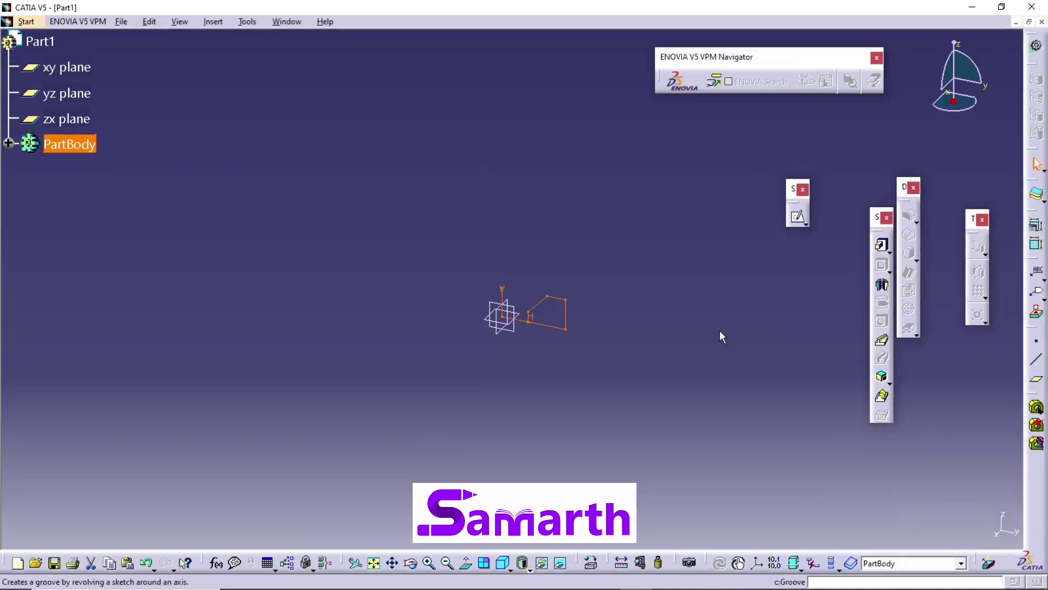
Revolve Sketch.1 360° about the sketch axis with the Shaft tool.
{"action": "left_click", "coordinate": [882, 287]}
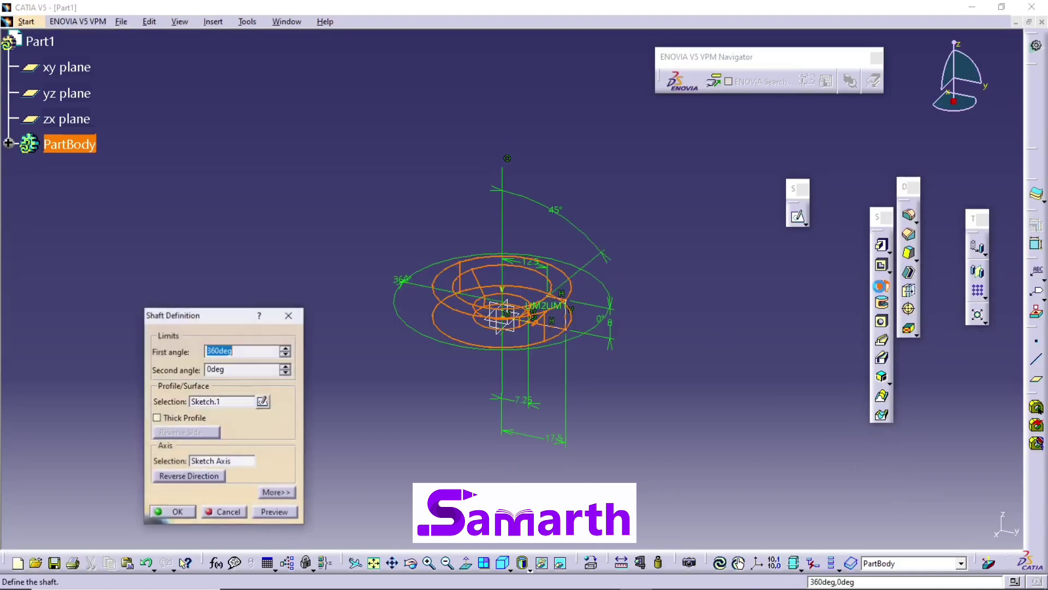
{"action": "left_click", "coordinate": [181, 513]}
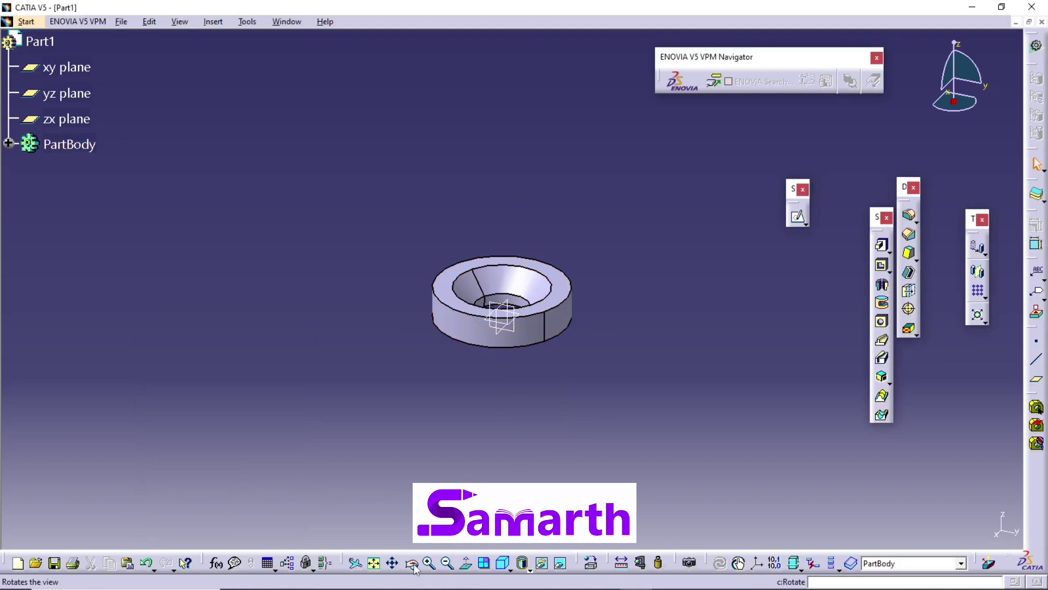
Fit the finished washer in the window and settle on the standard isometric view.
{"action": "left_click", "coordinate": [375, 564]}
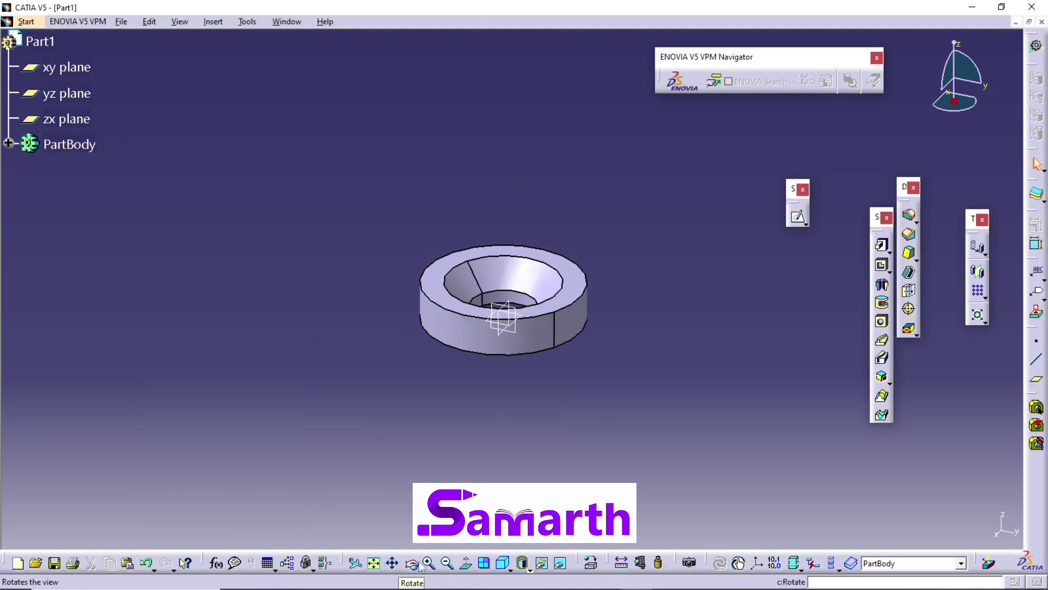
{"action": "left_click", "coordinate": [503, 563]}
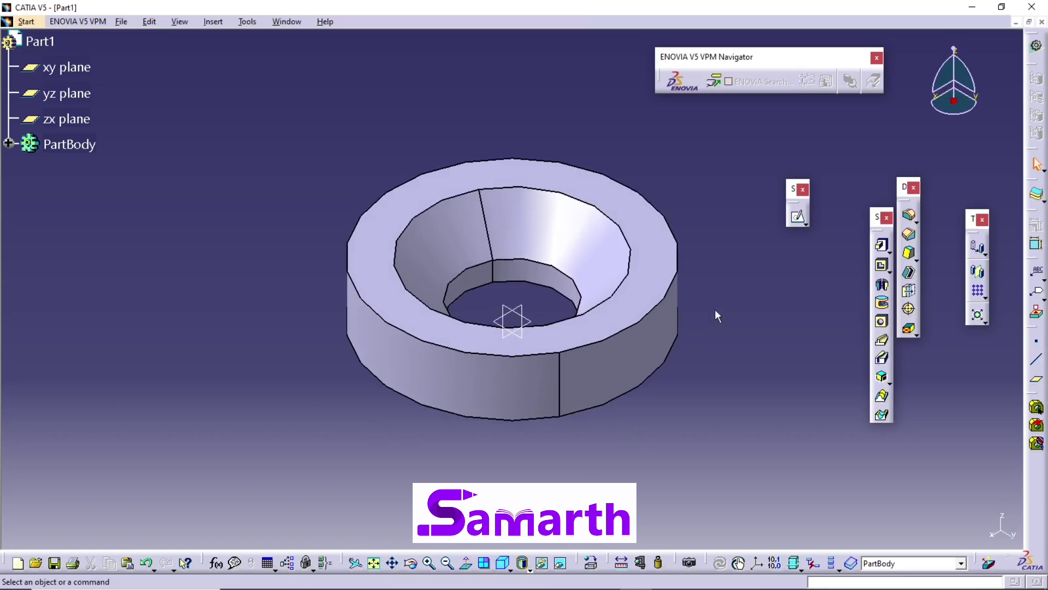
{"action": "middle_click_drag", "start_coordinate": [460, 113], "coordinate": [507, 482]}
{"action": "left_click", "coordinate": [502, 563]}
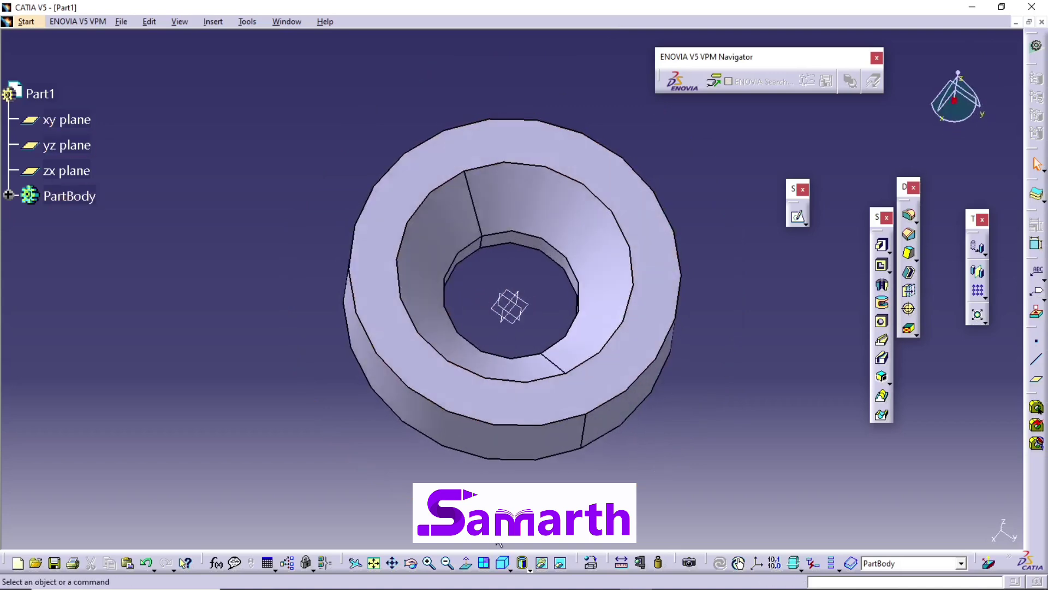